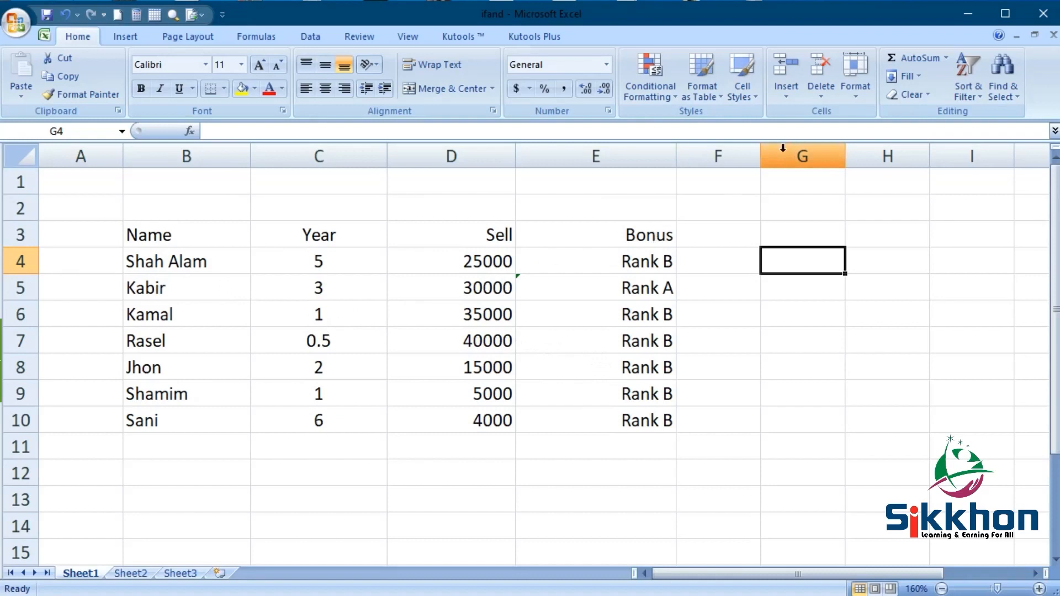
Step: Widen column F beside the Bonus column to make room for a long formula, and select cell F4
{"action": "left_click_drag", "start_coordinate": [760, 157], "coordinate": [829, 165]}
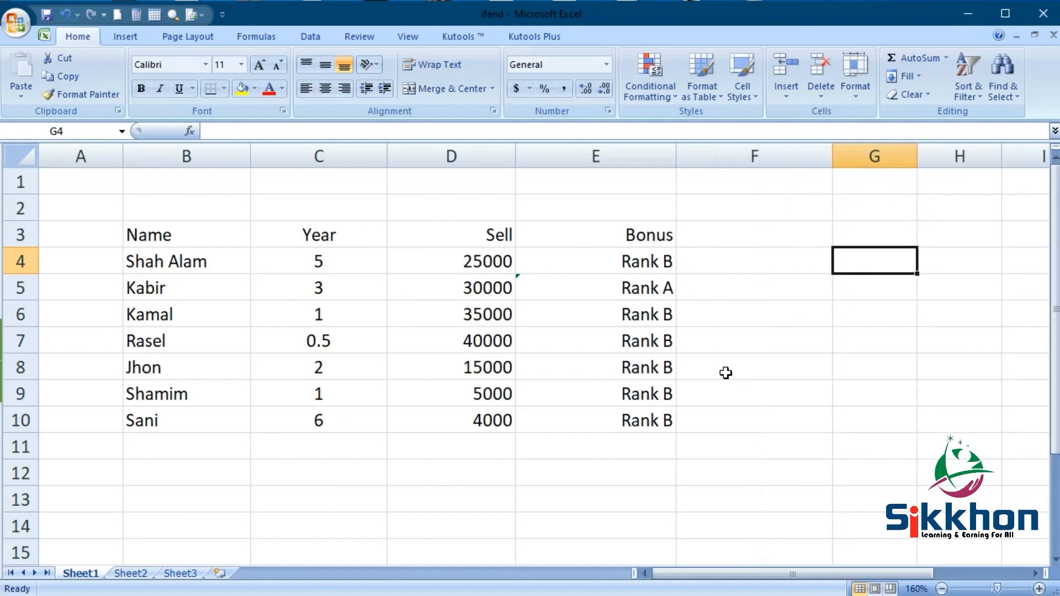
{"action": "left_click", "coordinate": [772, 258]}
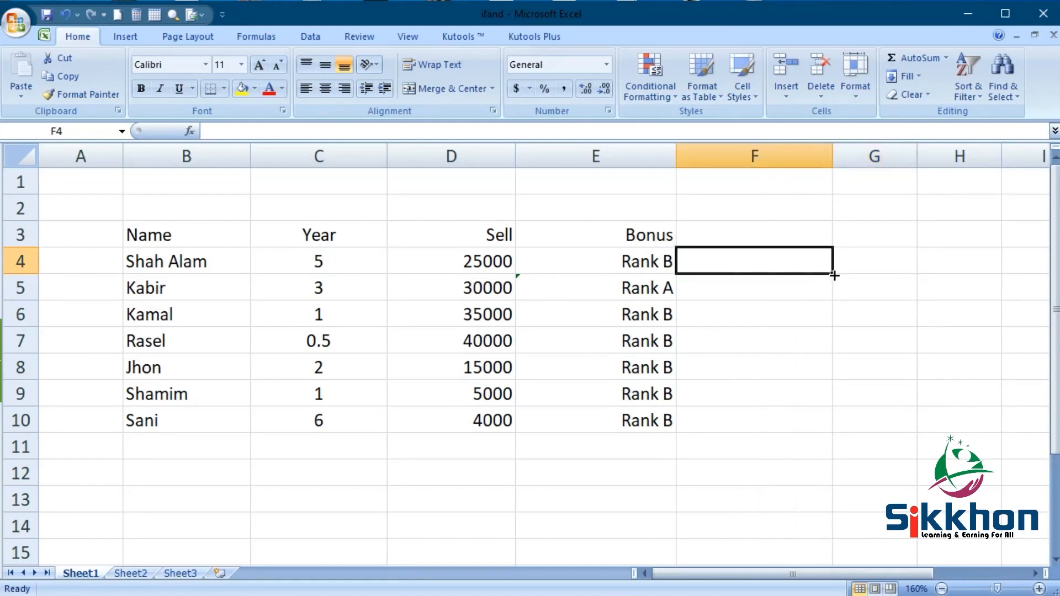
{"action": "left_click_drag", "start_coordinate": [833, 158], "coordinate": [873, 157]}
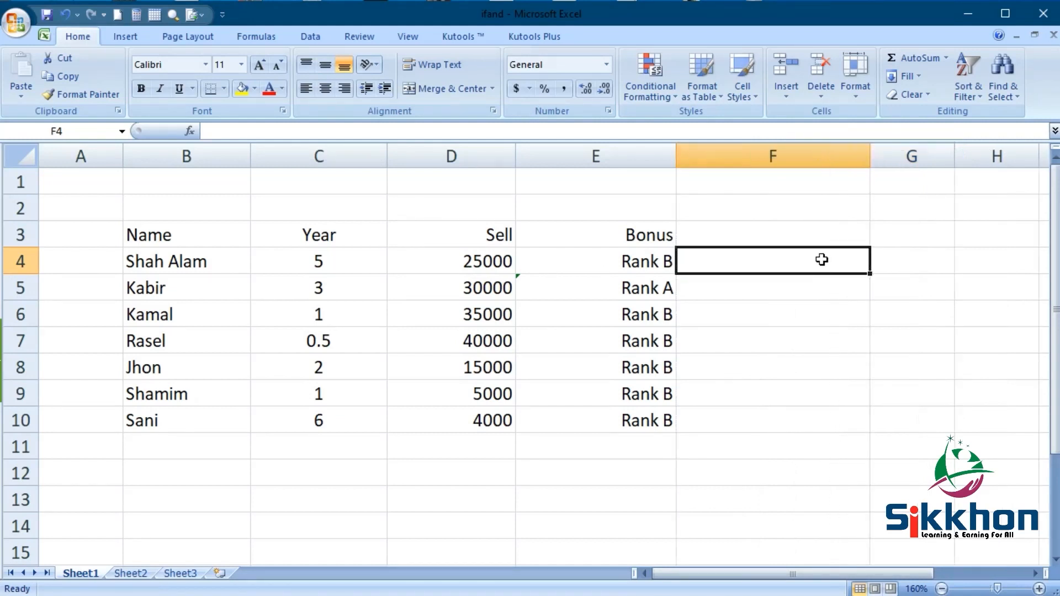
Step: Start an IF formula in cell F4 with the logical test D4>2500
{"action": "type", "text": "=if"}
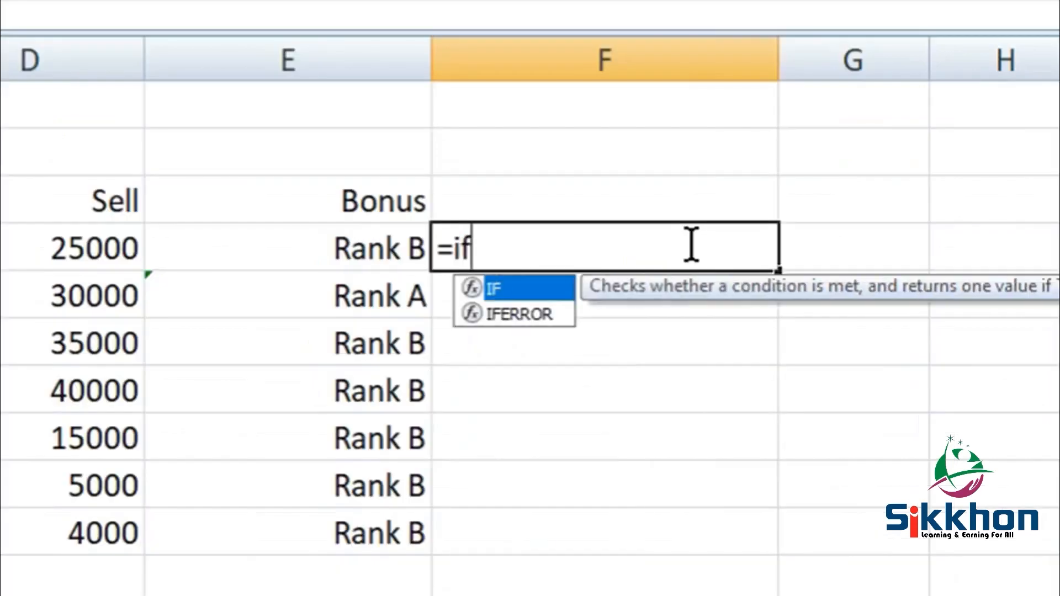
{"action": "type", "text": "("}
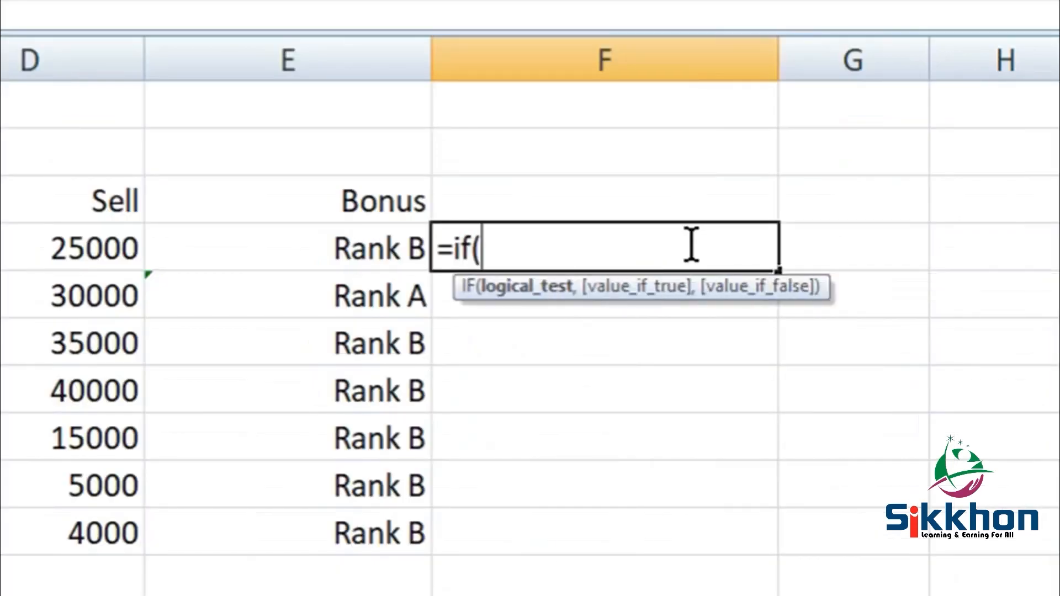
{"action": "left_click", "coordinate": [45, 252]}
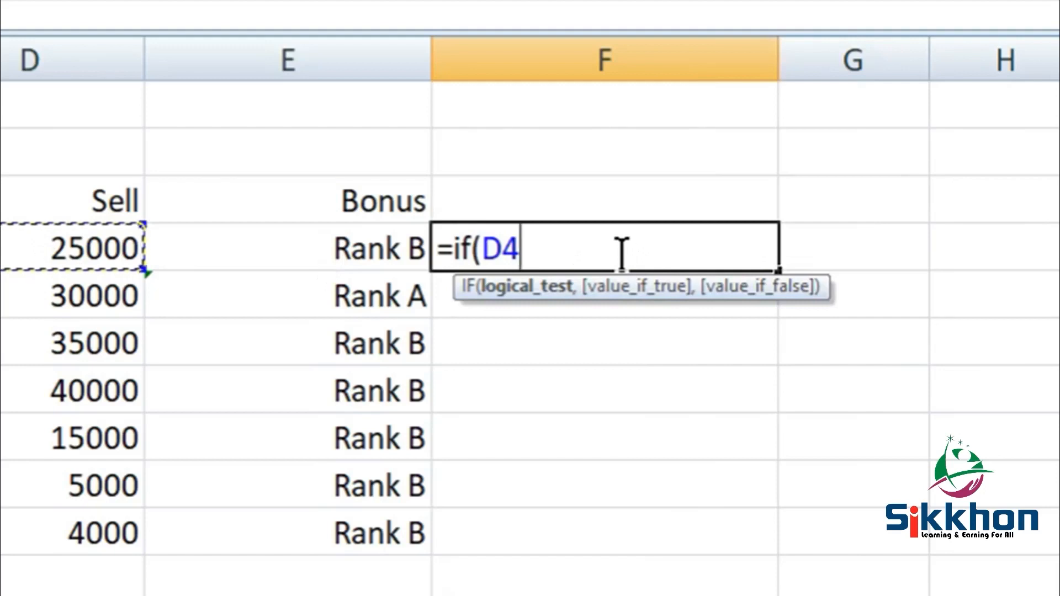
{"action": "type", "text": ">"}
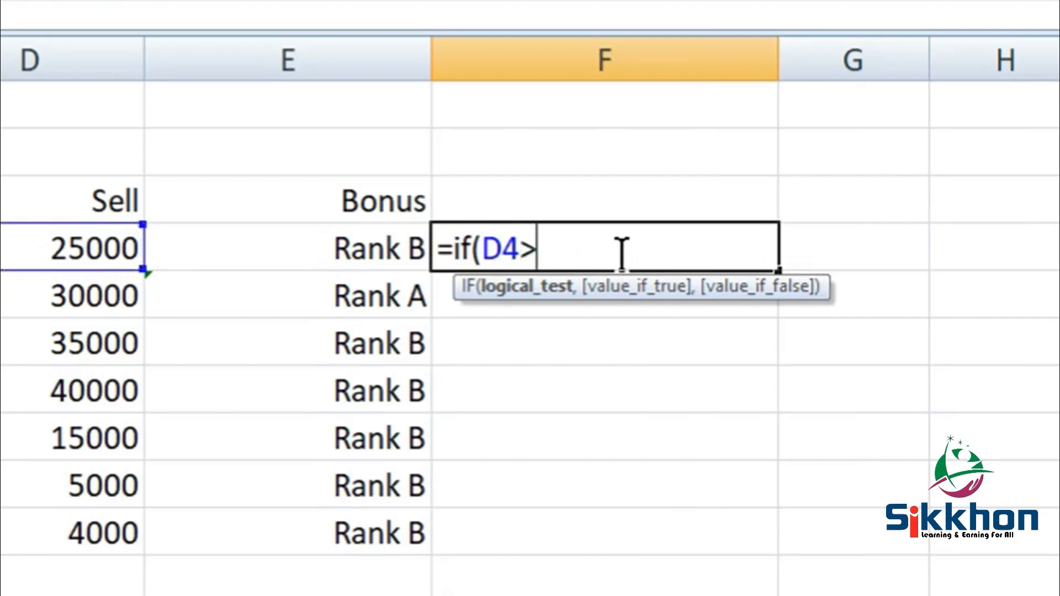
{"action": "type", "text": "2500"}
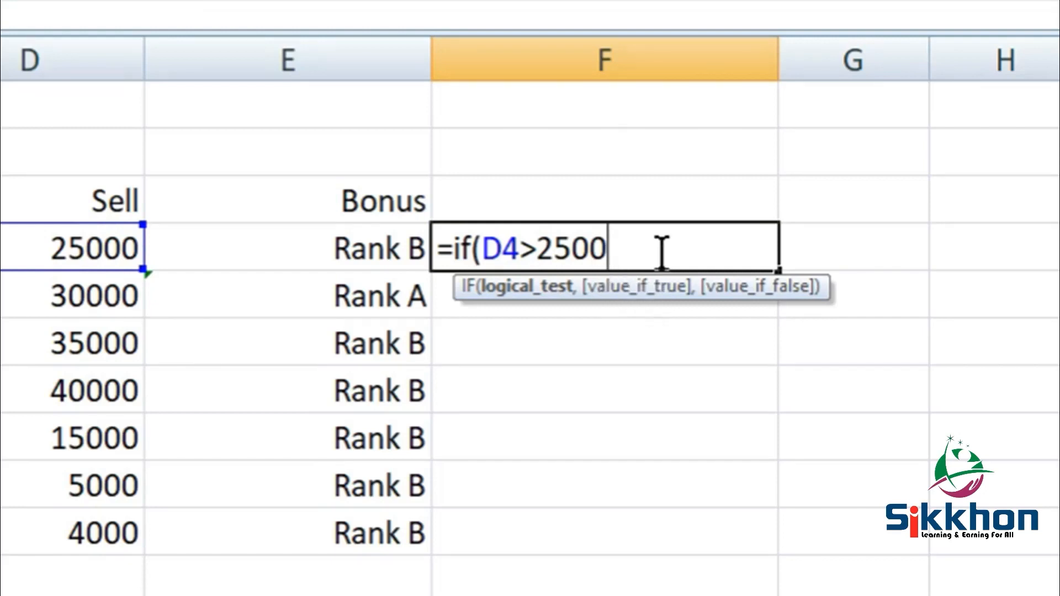
{"action": "type", "text": ","}
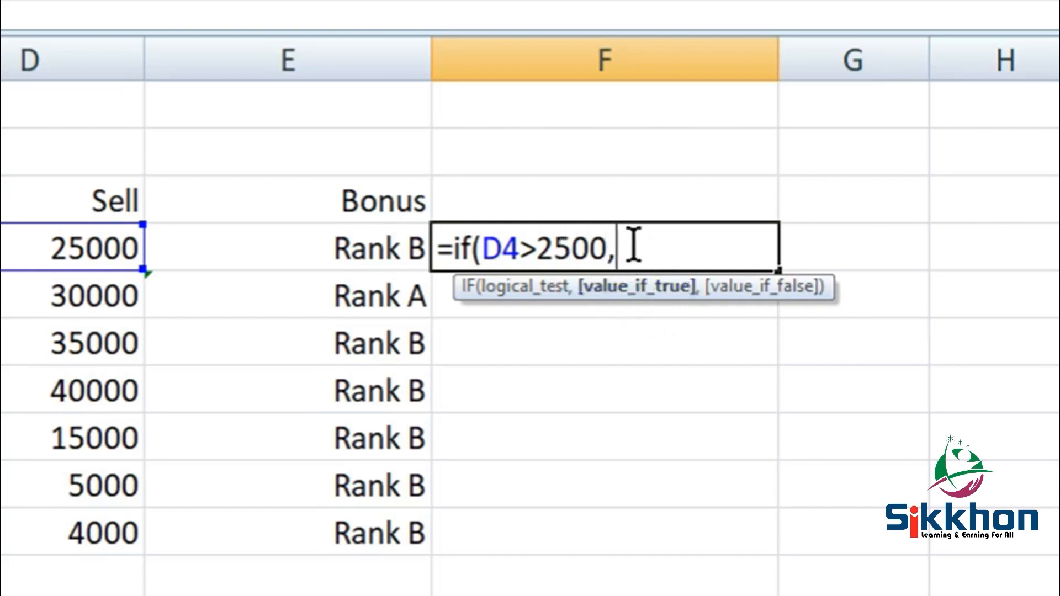
Step: Add "4000" in quotation marks as the value-if-true argument of the IF formula in F4
{"action": "type", "text": "\"\""}
{"action": "key", "text": "Left"}
{"action": "left_click", "coordinate": [635, 244]}
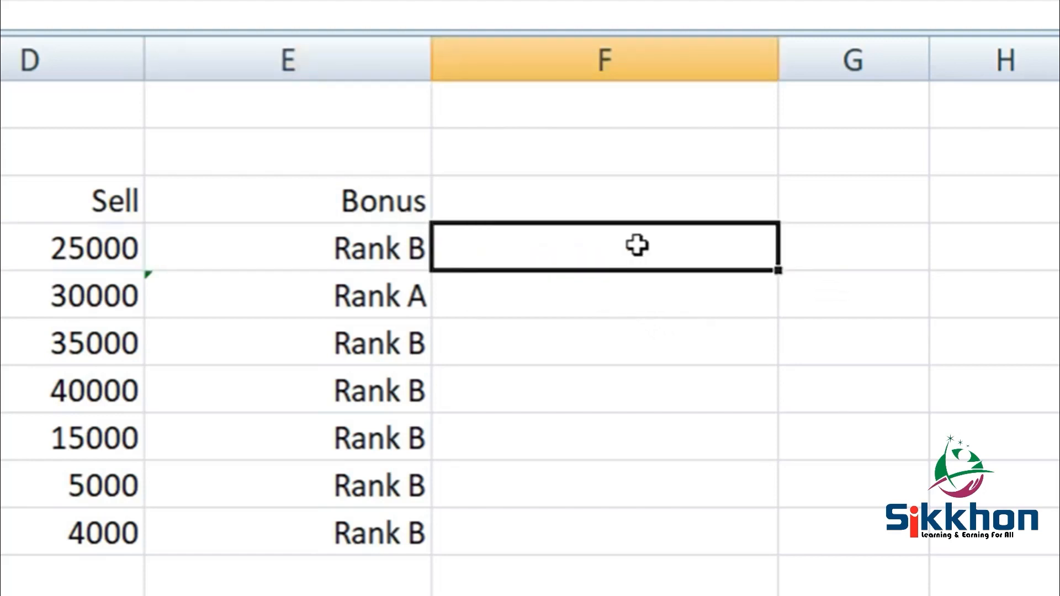
{"action": "double_click", "coordinate": [636, 243]}
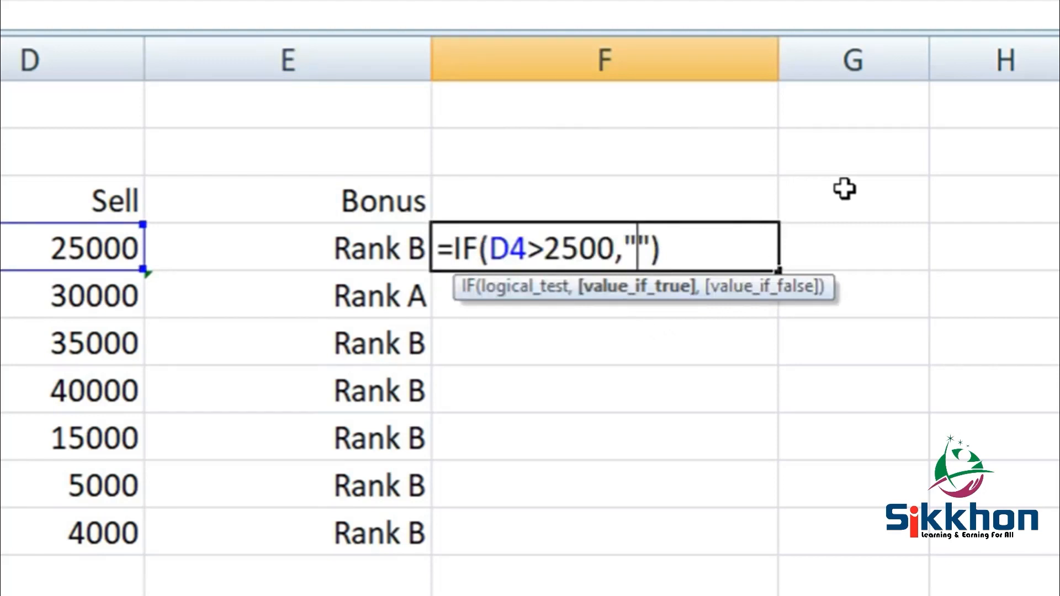
{"action": "type", "text": "4000"}
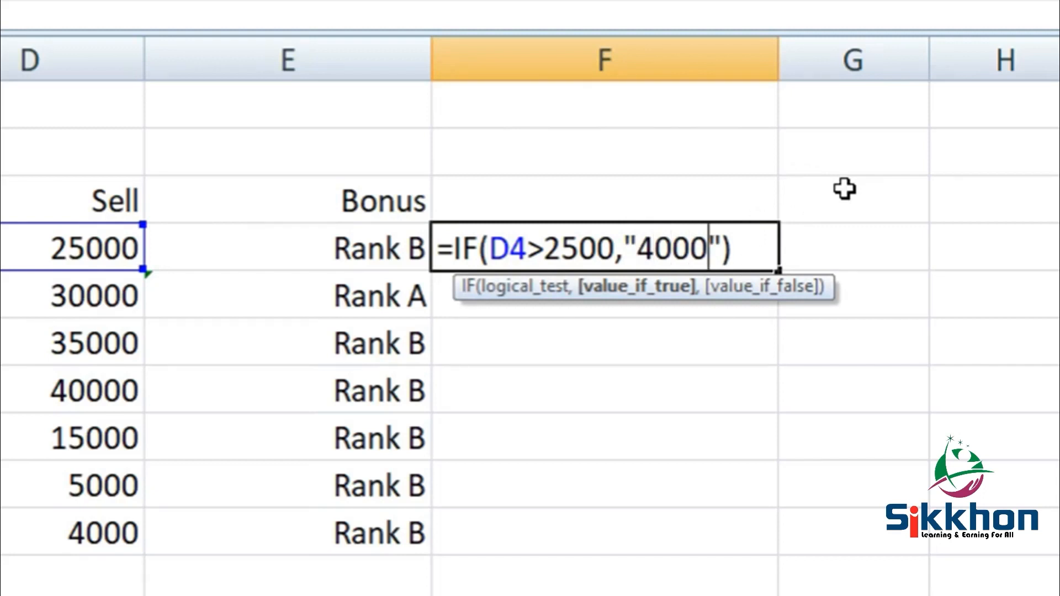
Step: Correct the sales threshold in F4's logical test to 25000
{"action": "key", "text": "Left"}
{"action": "key", "text": "Left"}
{"action": "key", "text": "Left"}
{"action": "key", "text": "Left"}
{"action": "key", "text": "Left"}
{"action": "key", "text": "Left"}
{"action": "type", "text": "0"}
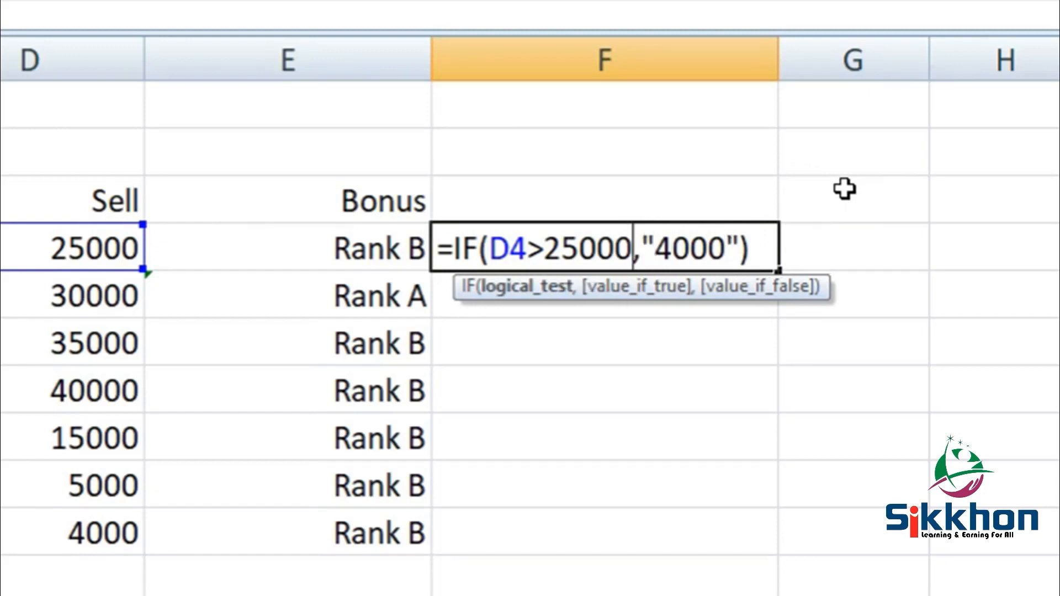
Step: Add "0" in quotation marks as the value-if-false argument and enter the formula in F4
{"action": "key", "text": "Right"}
{"action": "key", "text": "Right"}
{"action": "key", "text": "Right"}
{"action": "key", "text": "Right"}
{"action": "key", "text": "Right"}
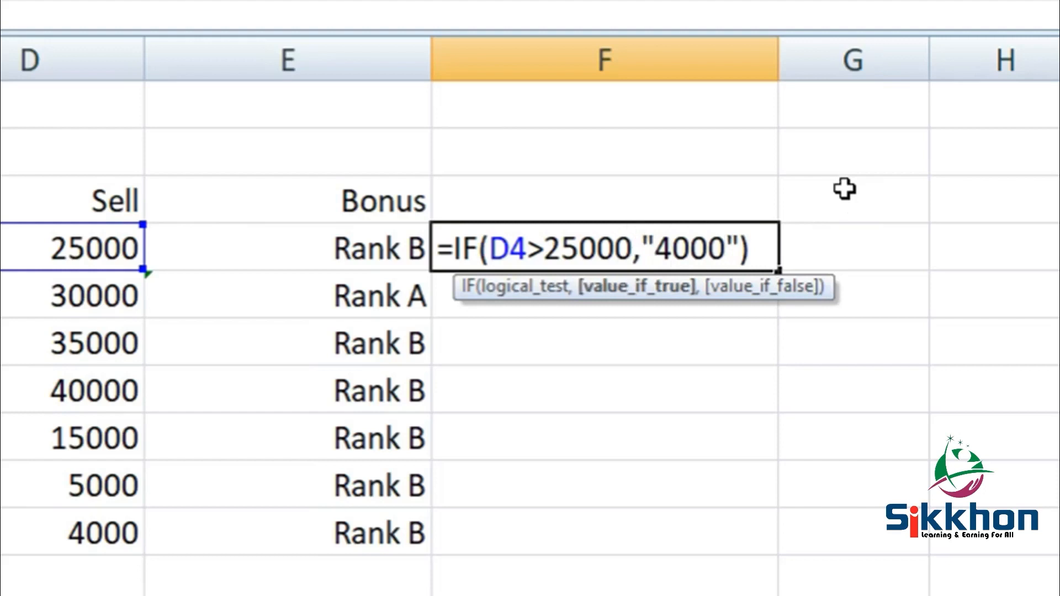
{"action": "key", "text": "Right"}
{"action": "key", "text": "Right"}
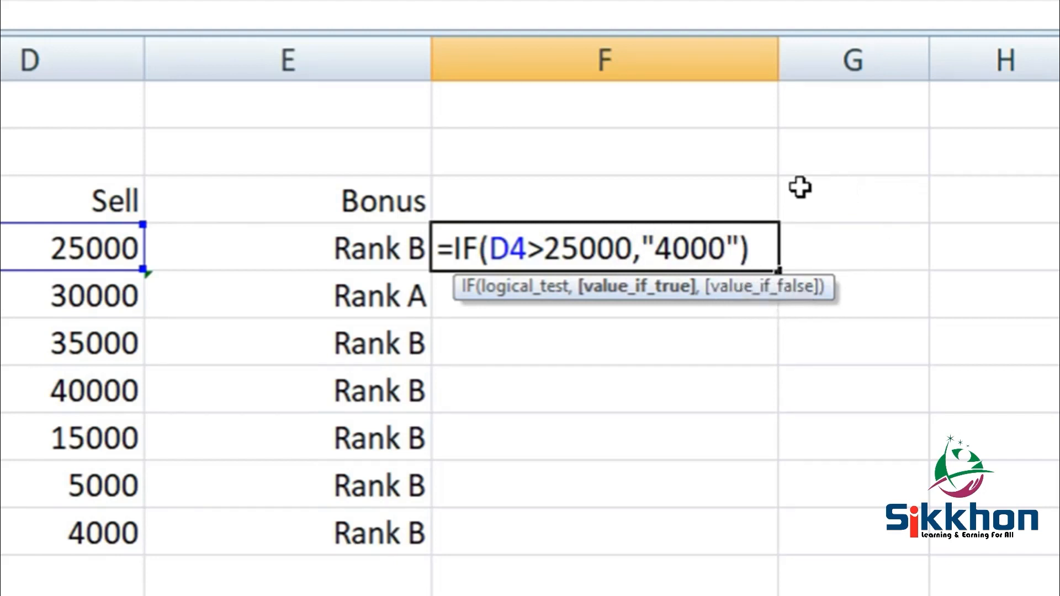
{"action": "type", "text": ","}
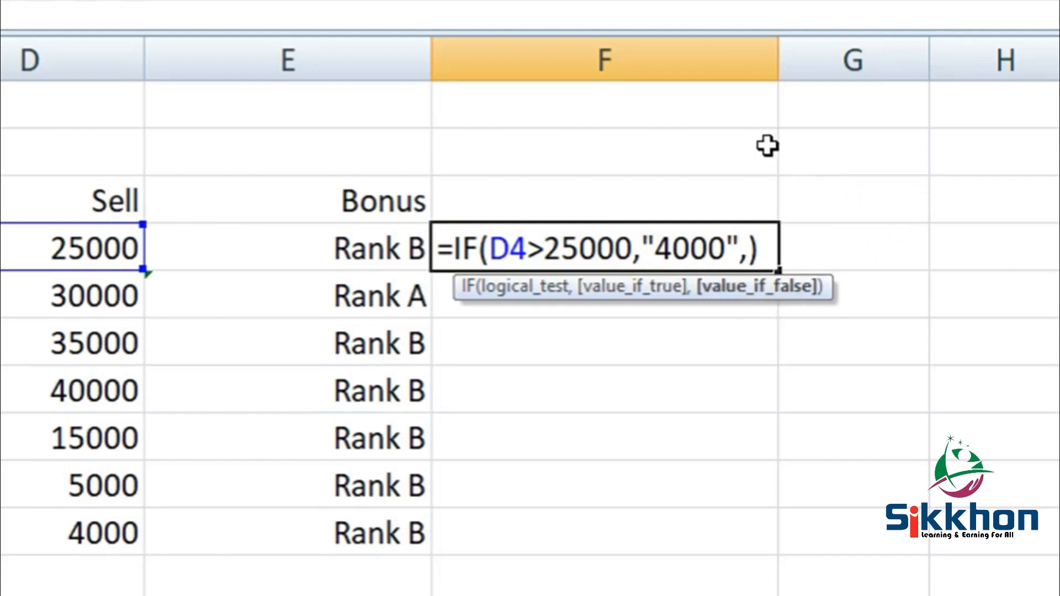
{"action": "type", "text": "\"\""}
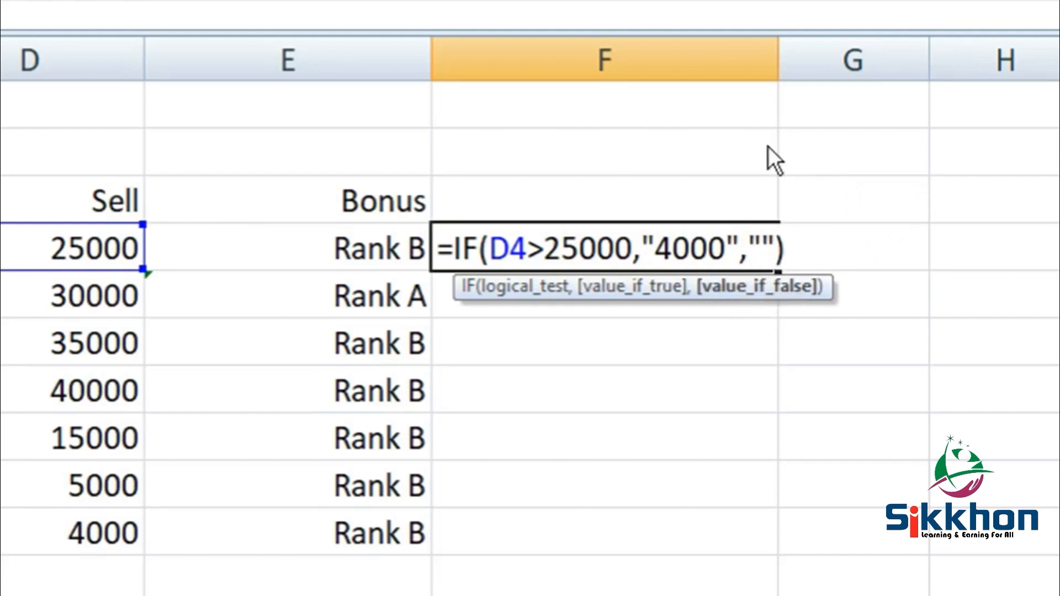
{"action": "key", "text": "Left"}
{"action": "type", "text": "0"}
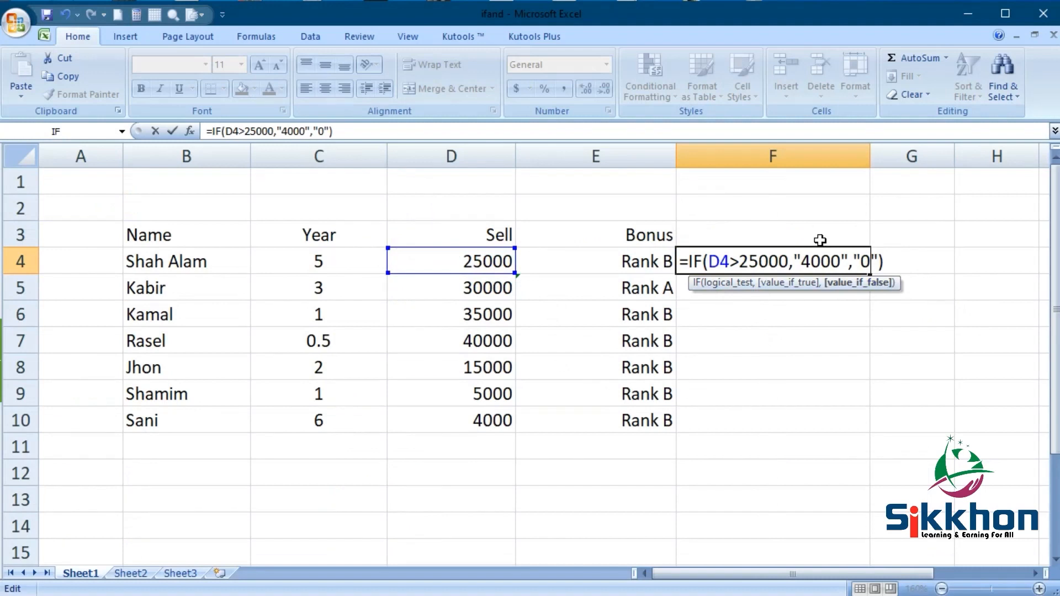
{"action": "key", "text": "Return"}
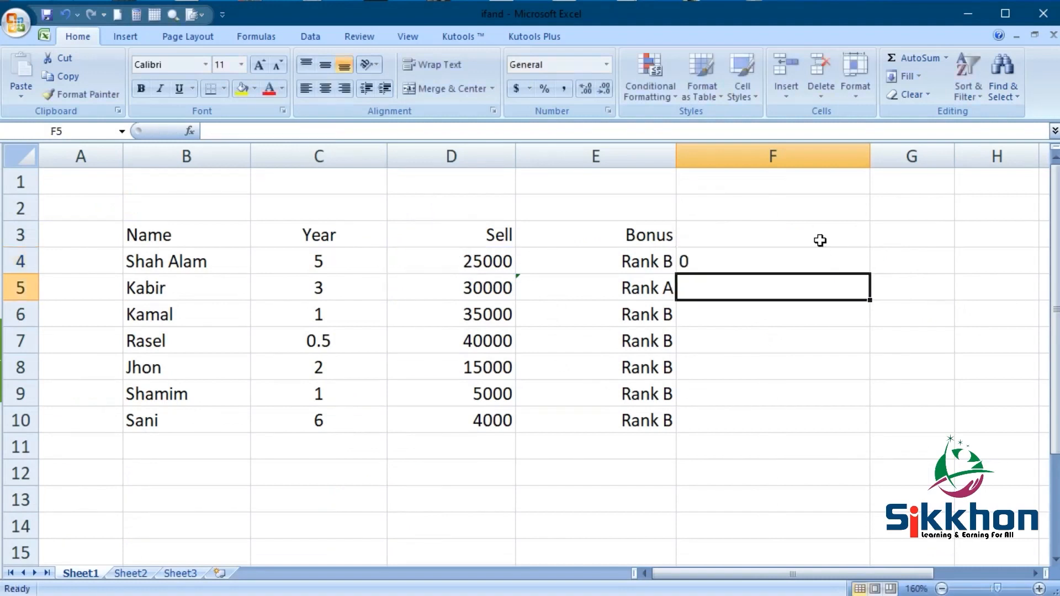
Step: Fill the IF formula from F4 down through F10 for all listed employees
{"action": "left_click", "coordinate": [757, 270]}
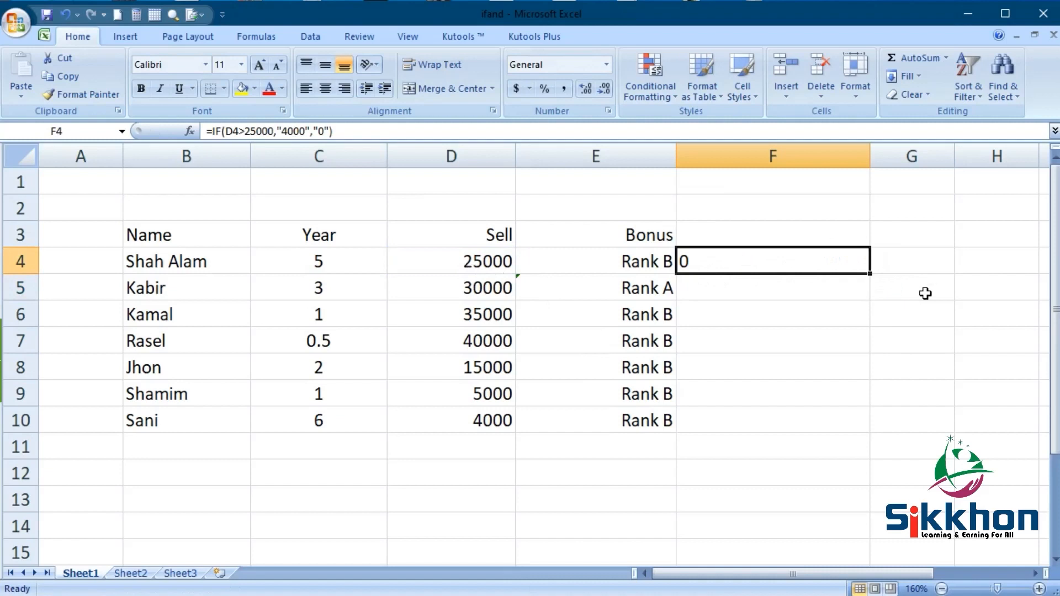
{"action": "left_click_drag", "start_coordinate": [872, 275], "coordinate": [871, 433]}
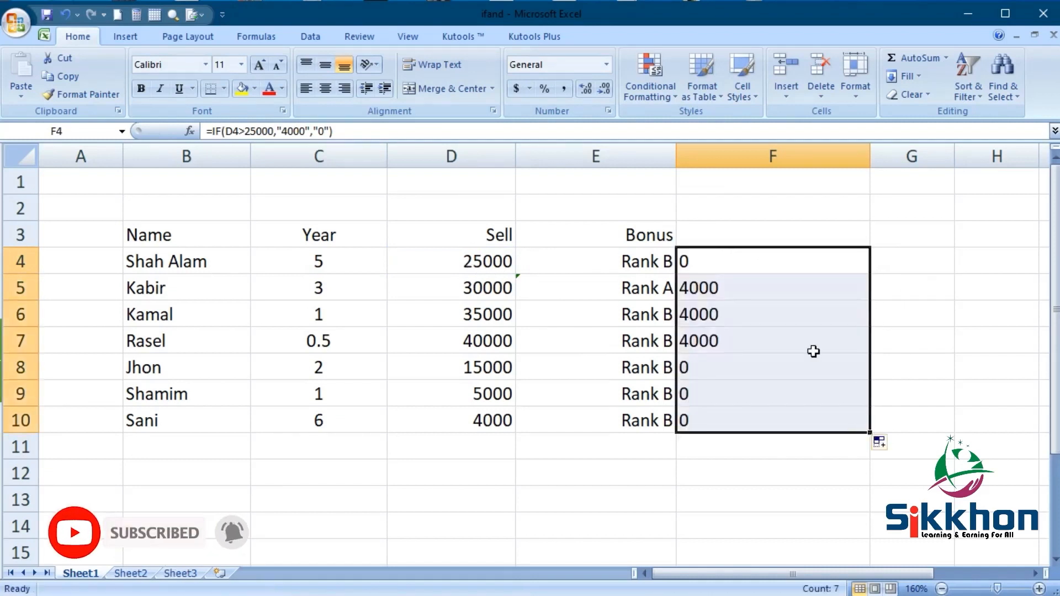
Step: Compare the Sell values in column D with the IF results in column F, row by row
{"action": "left_click", "coordinate": [486, 291]}
{"action": "left_click", "coordinate": [493, 312]}
{"action": "left_click", "coordinate": [503, 342]}
{"action": "left_click", "coordinate": [503, 287]}
{"action": "left_click", "coordinate": [502, 313]}
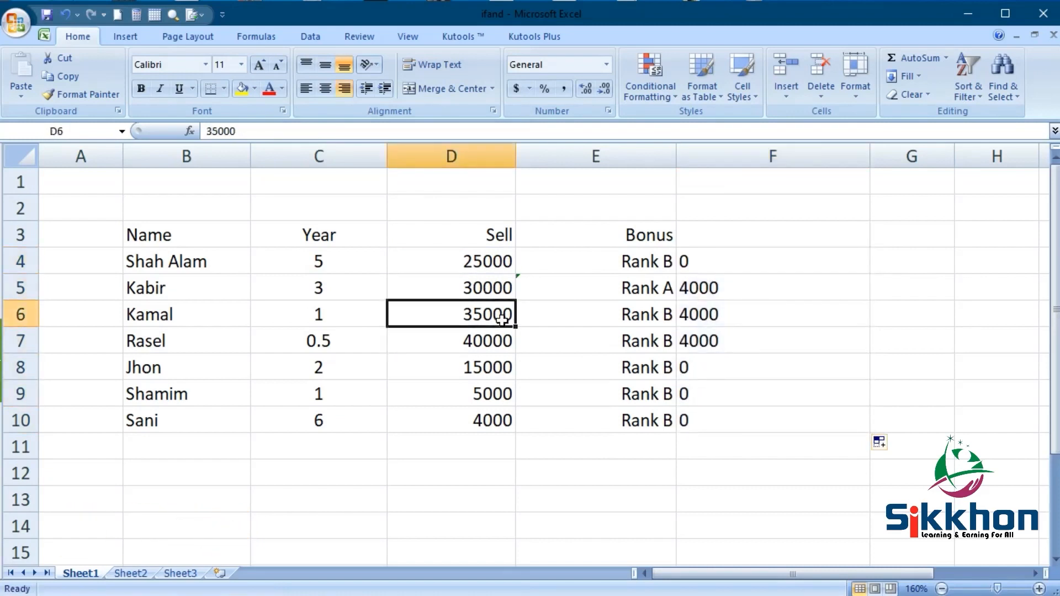
{"action": "left_click", "coordinate": [501, 347]}
{"action": "left_click", "coordinate": [727, 281]}
{"action": "left_click", "coordinate": [727, 320]}
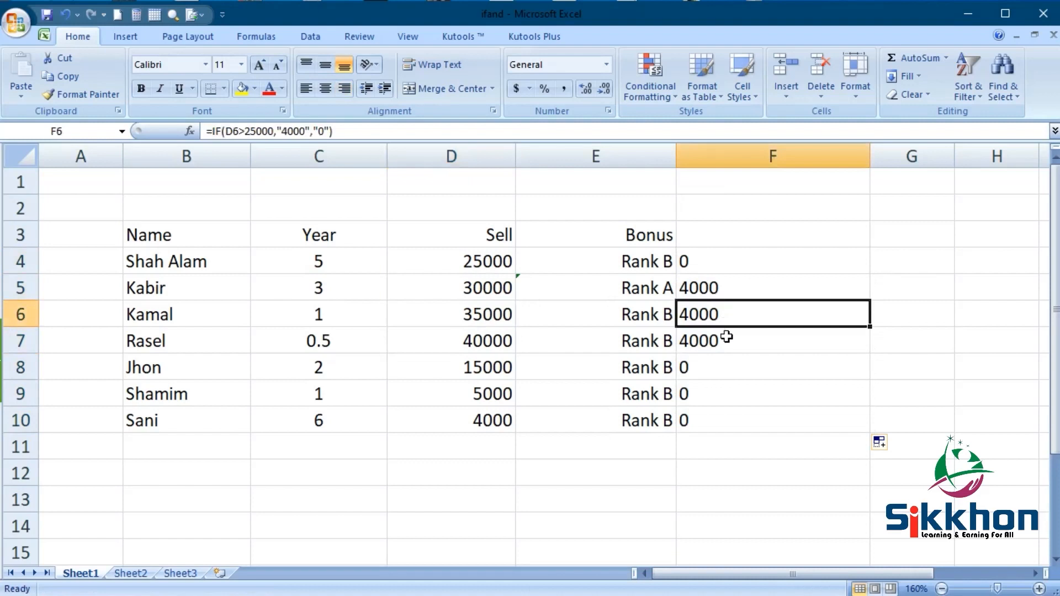
{"action": "left_click", "coordinate": [725, 340]}
{"action": "left_click", "coordinate": [500, 398]}
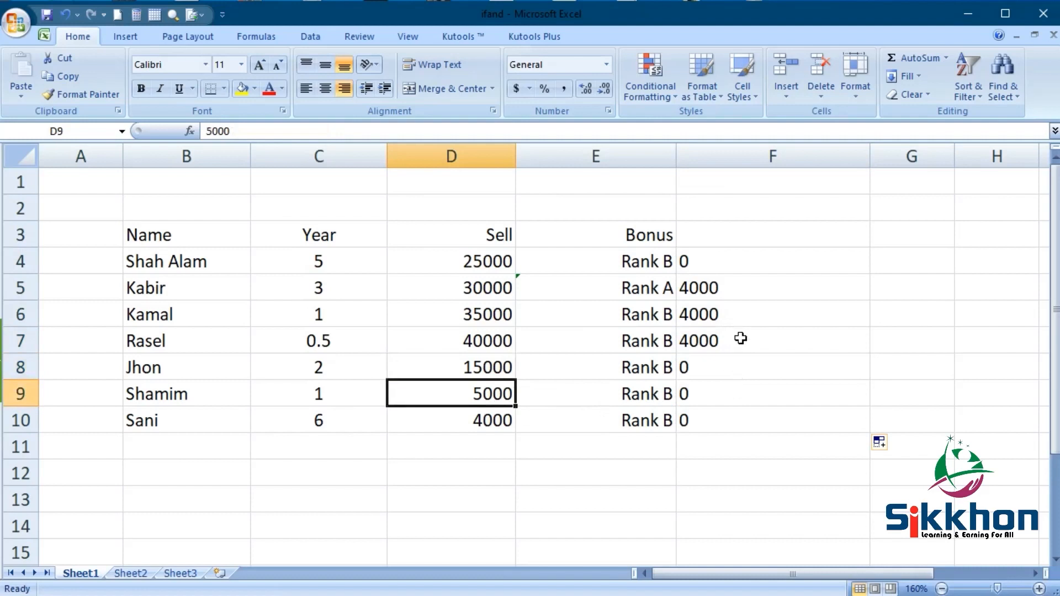
{"action": "left_click", "coordinate": [733, 293]}
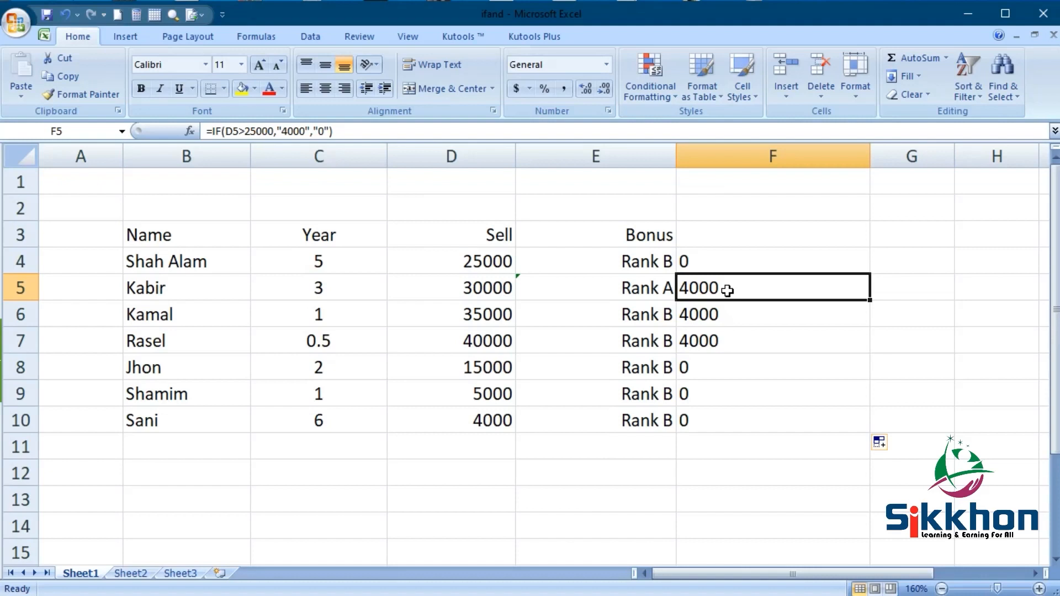
Step: Wrap the D4>25000 test of the formula in F4 in an AND function
{"action": "double_click", "coordinate": [728, 262]}
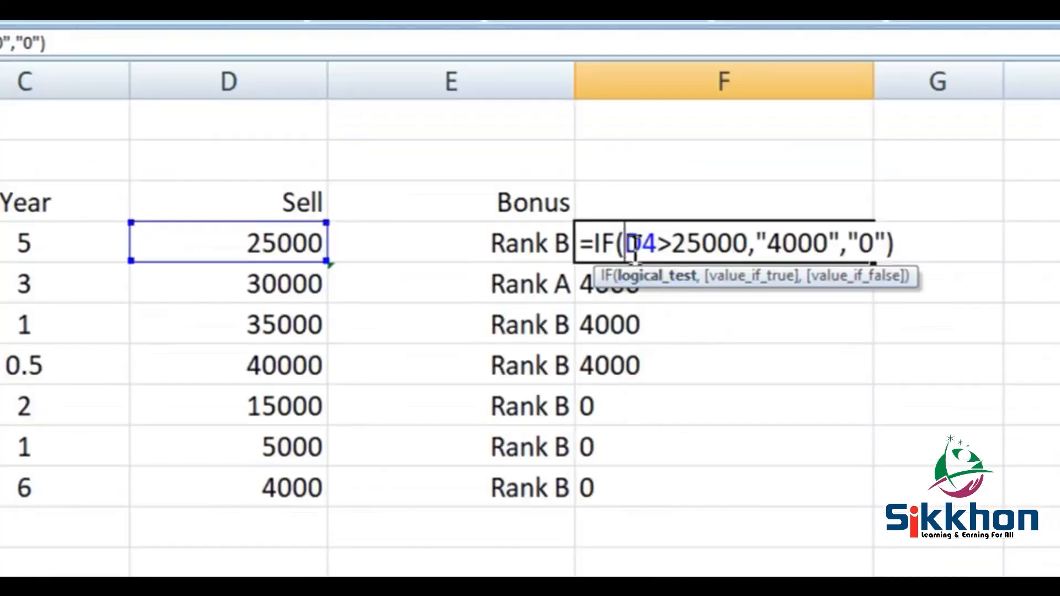
{"action": "type", "text": "A"}
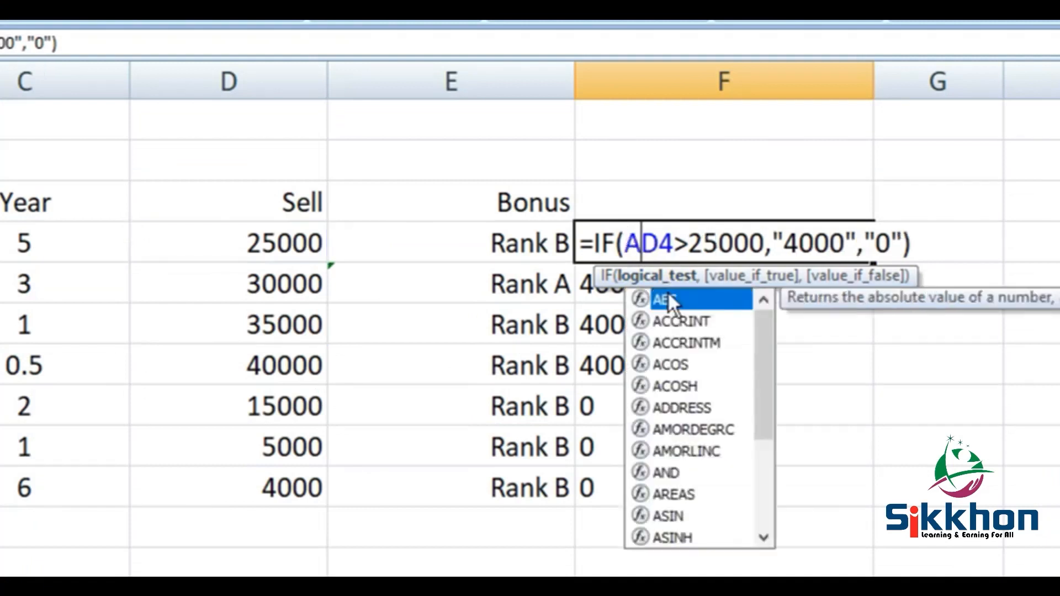
{"action": "type", "text": "ND"}
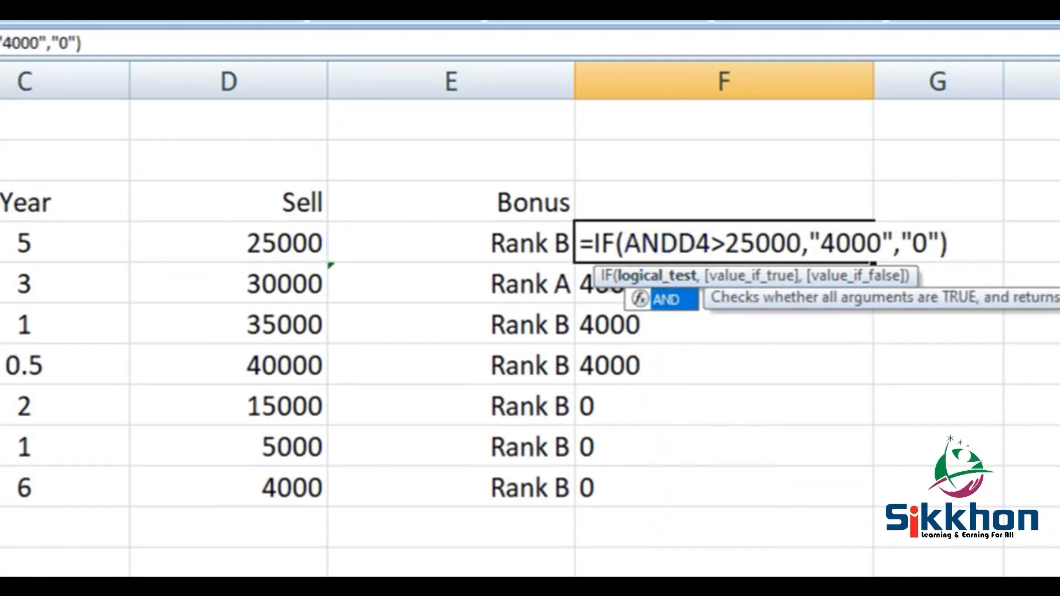
{"action": "type", "text": "("}
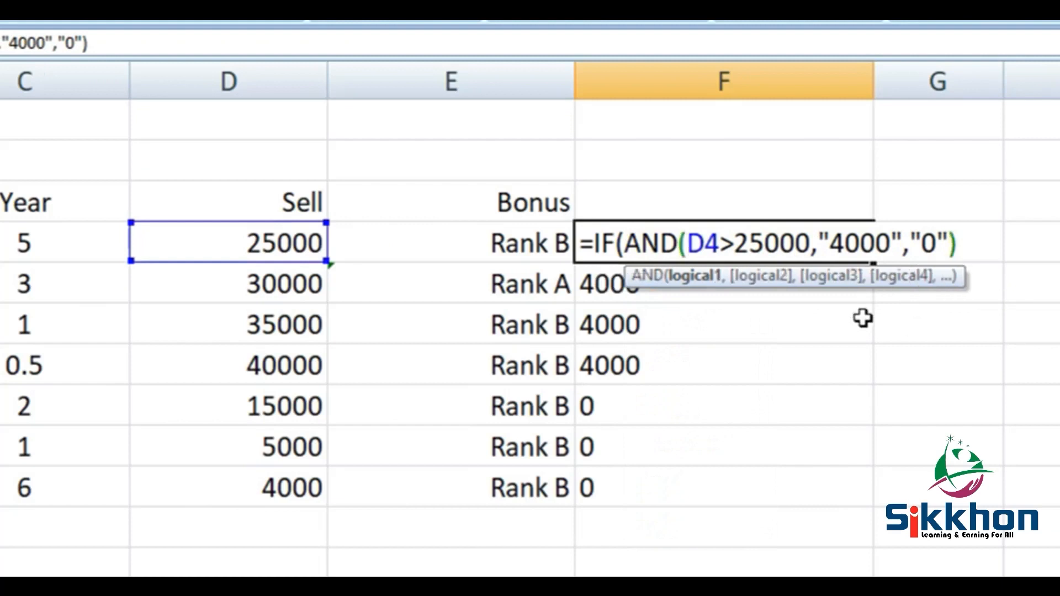
{"action": "left_click", "coordinate": [813, 243]}
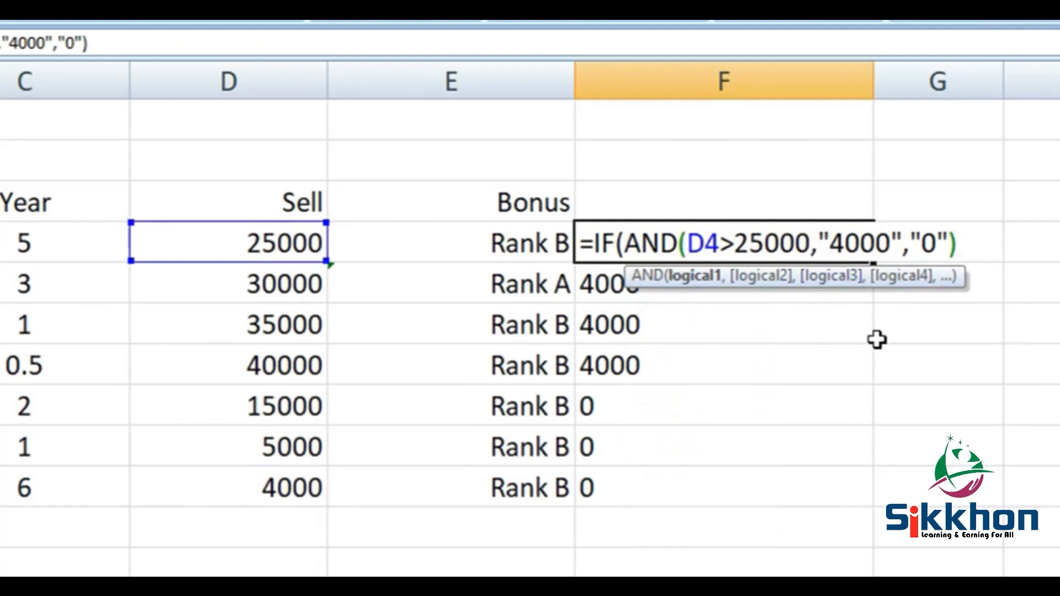
{"action": "type", "text": ")"}
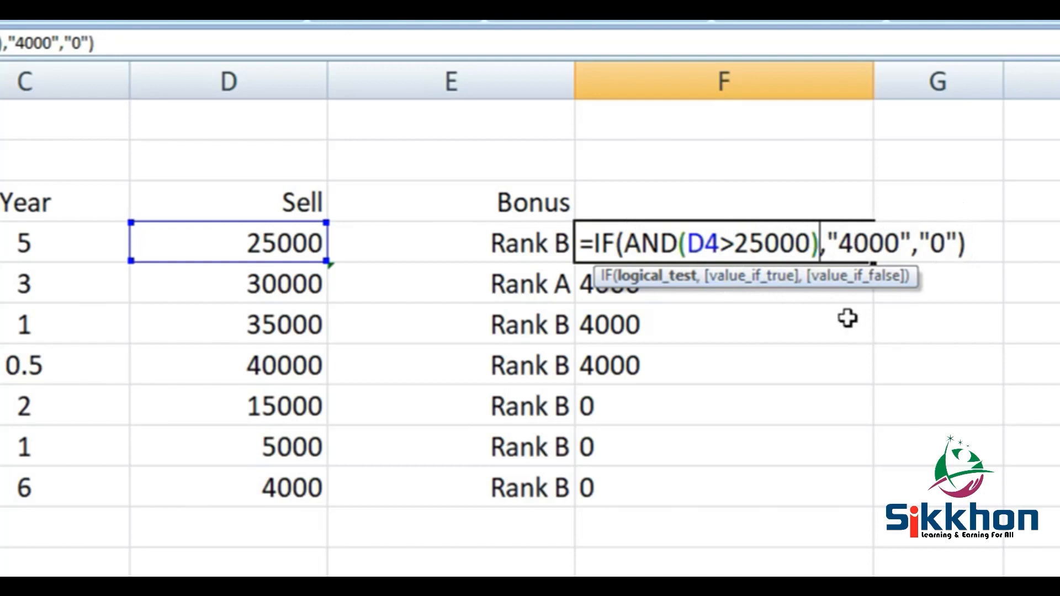
Step: Add C4>1 as the second AND condition in the F4 formula and fill it down through F10
{"action": "left_click", "coordinate": [811, 244]}
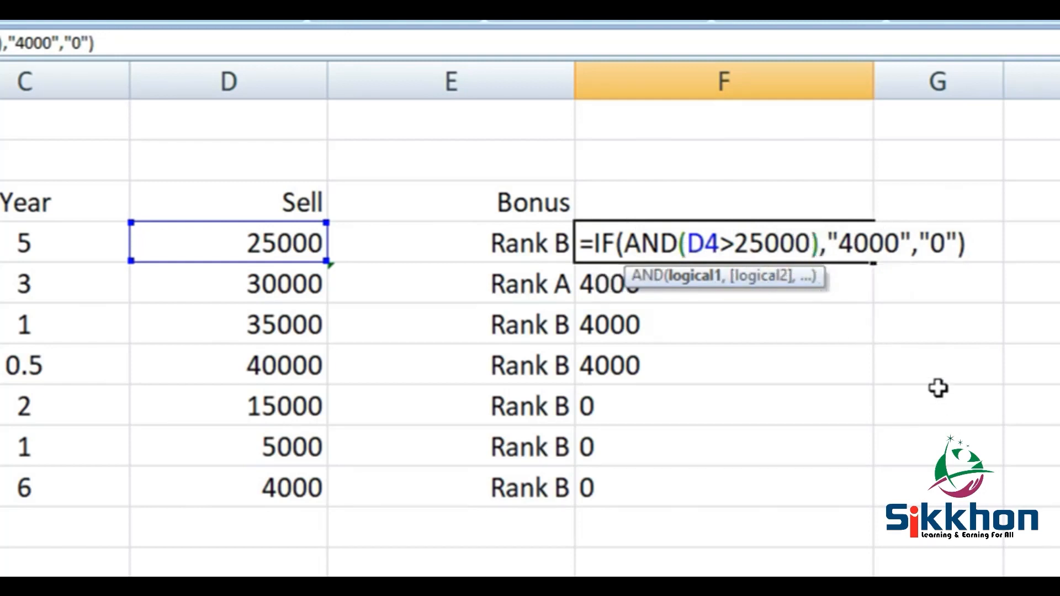
{"action": "type", "text": ","}
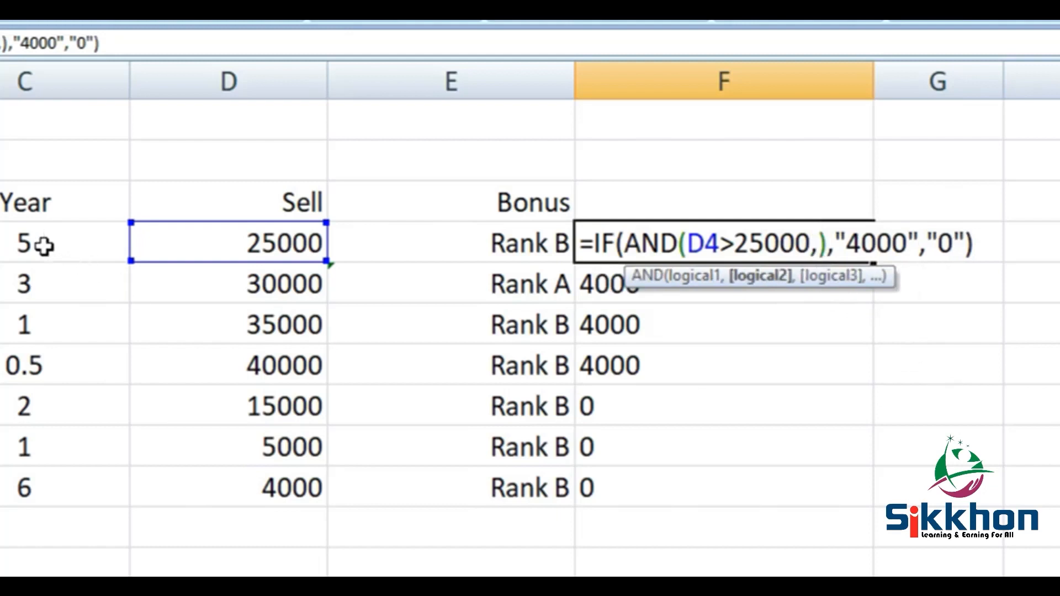
{"action": "type", "text": "C"}
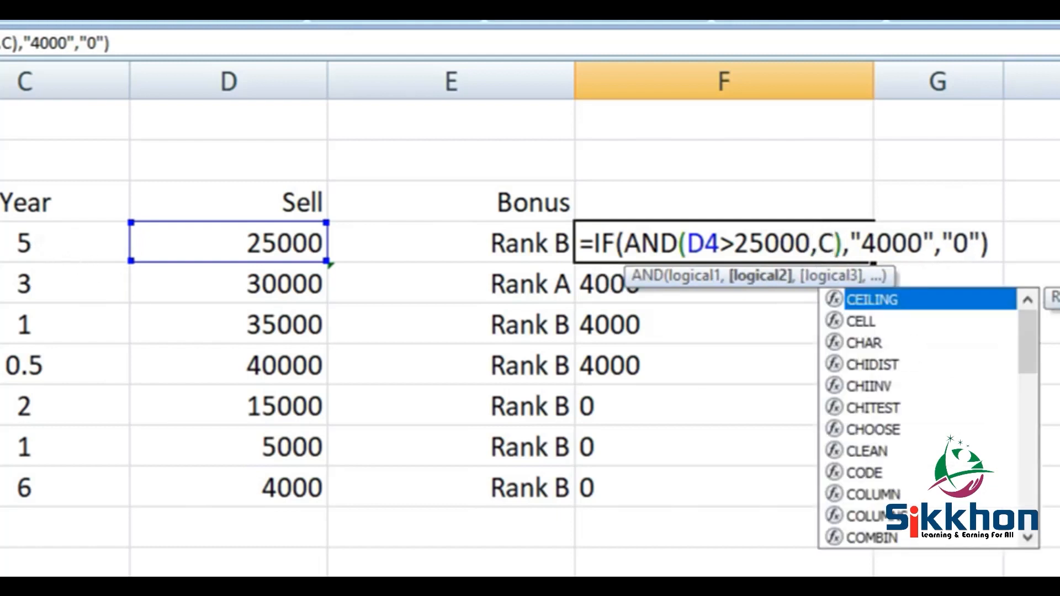
{"action": "type", "text": "4"}
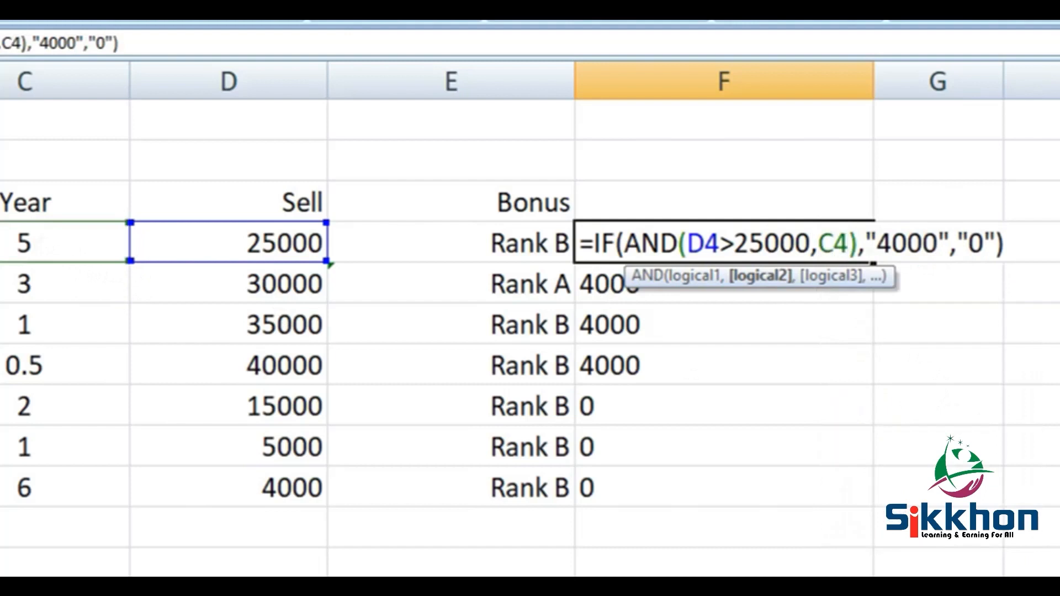
{"action": "type", "text": ">"}
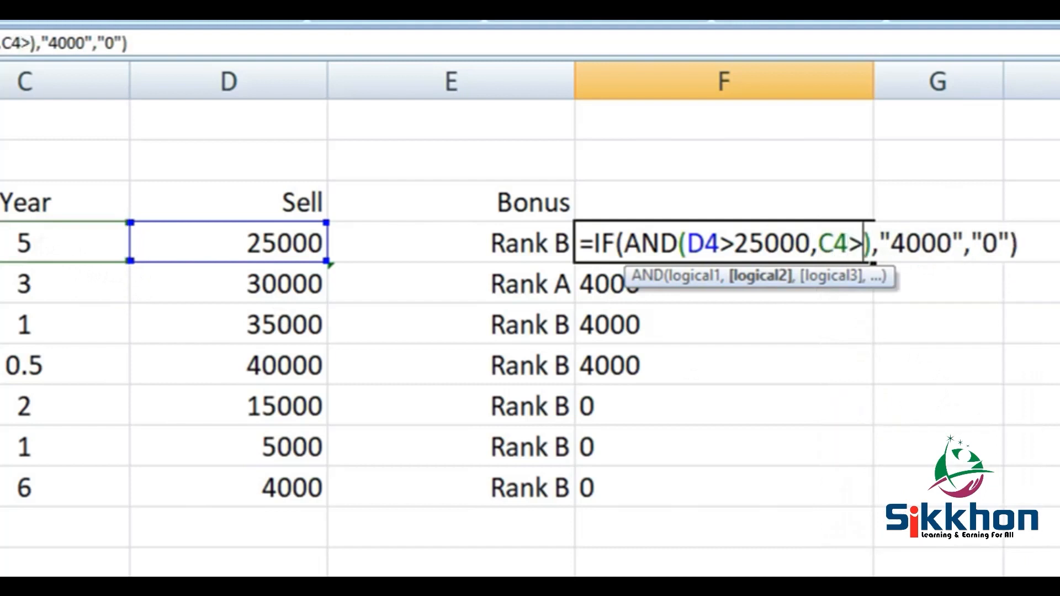
{"action": "type", "text": "1"}
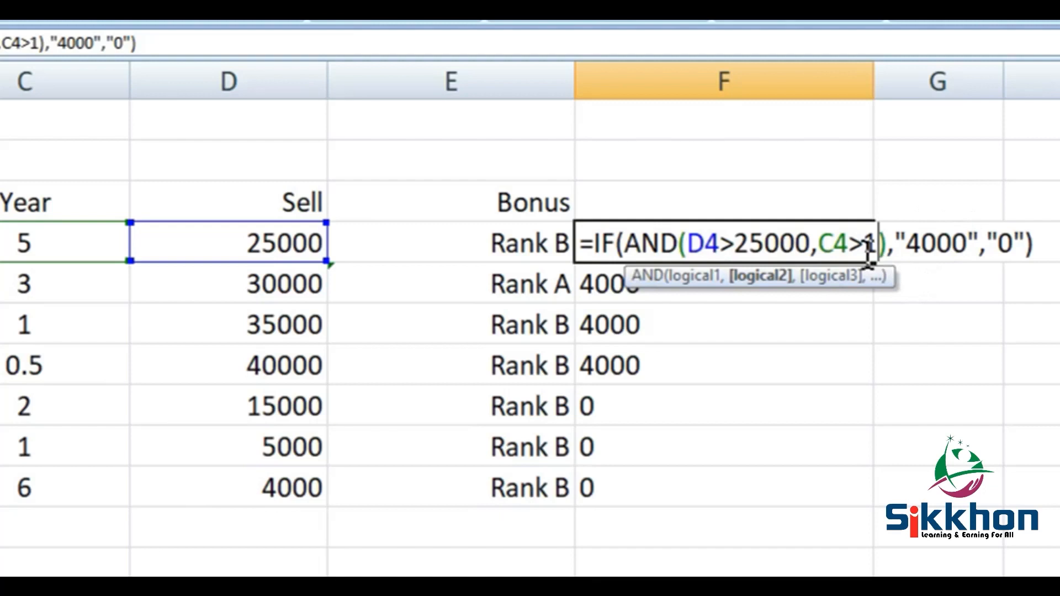
{"action": "key", "text": "Return"}
{"action": "left_click", "coordinate": [847, 239]}
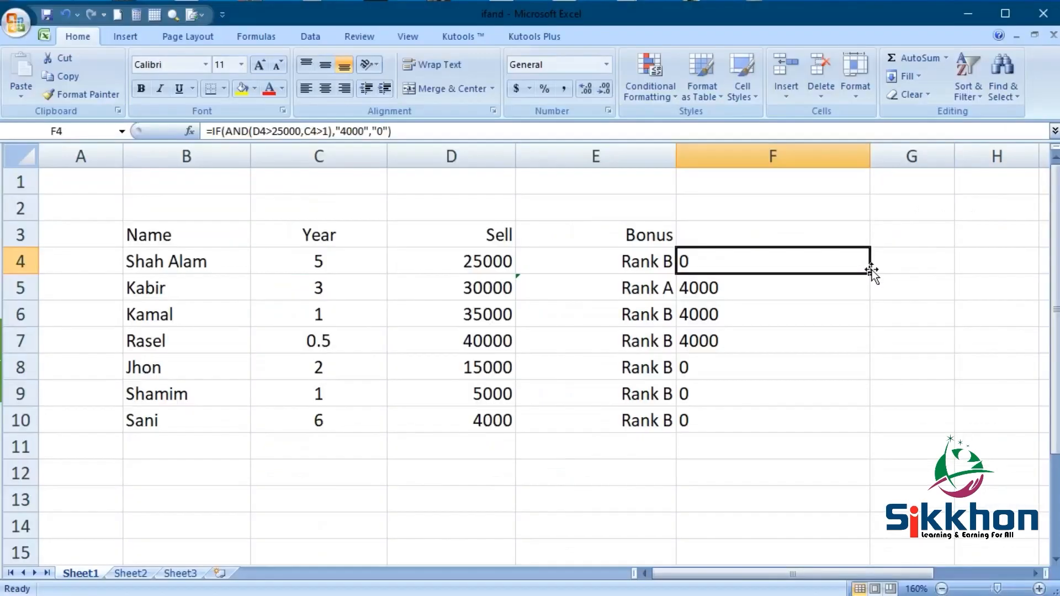
{"action": "left_click_drag", "start_coordinate": [873, 275], "coordinate": [876, 422]}
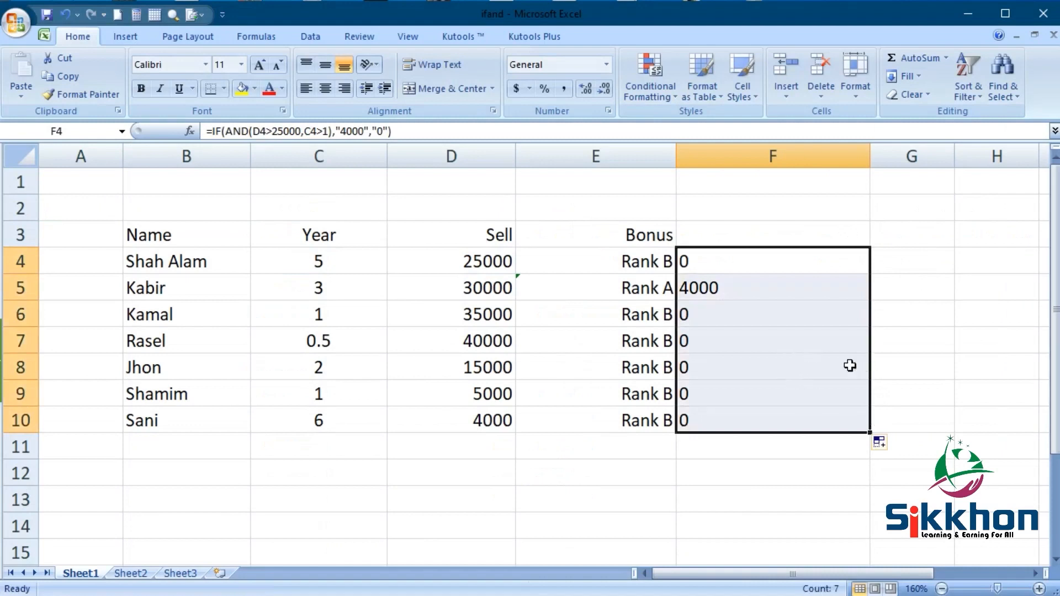
Step: Check the column F bonuses against the Year and Sell values, and inspect the formula in F6
{"action": "left_click", "coordinate": [716, 291]}
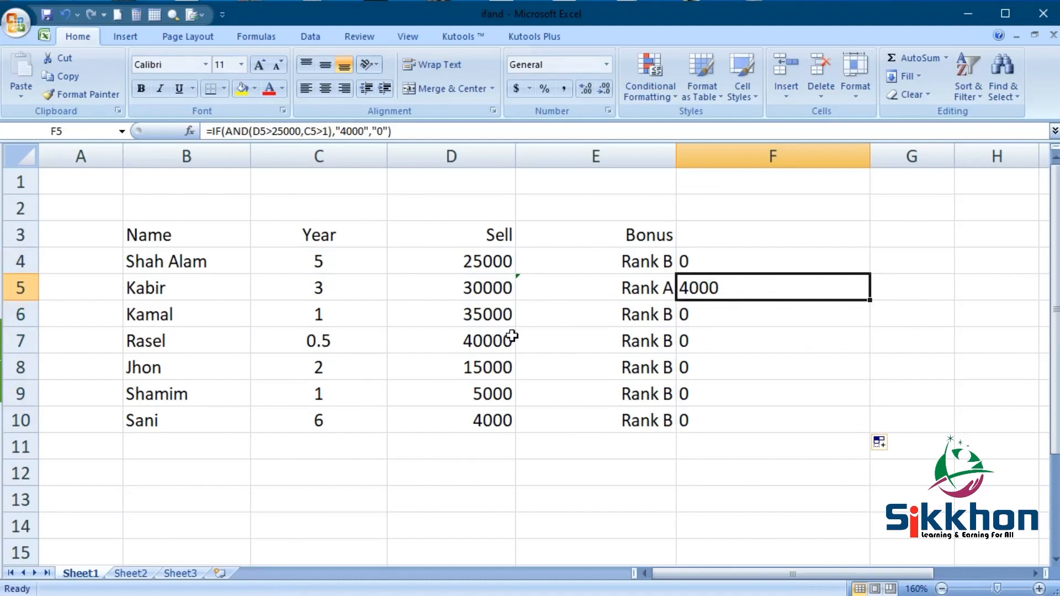
{"action": "left_click", "coordinate": [482, 321]}
{"action": "left_click", "coordinate": [499, 342]}
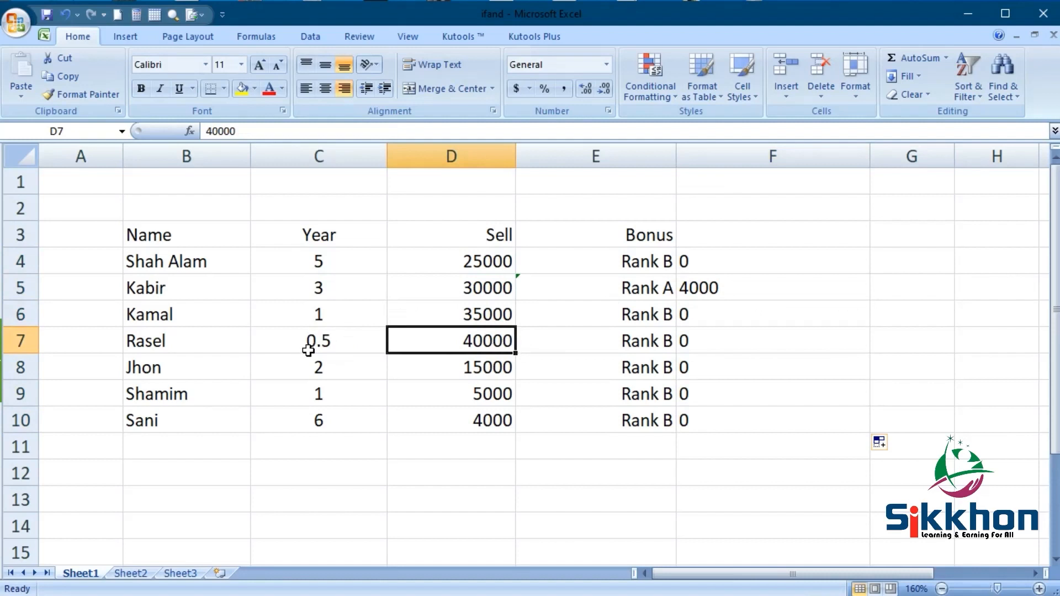
{"action": "left_click", "coordinate": [320, 317]}
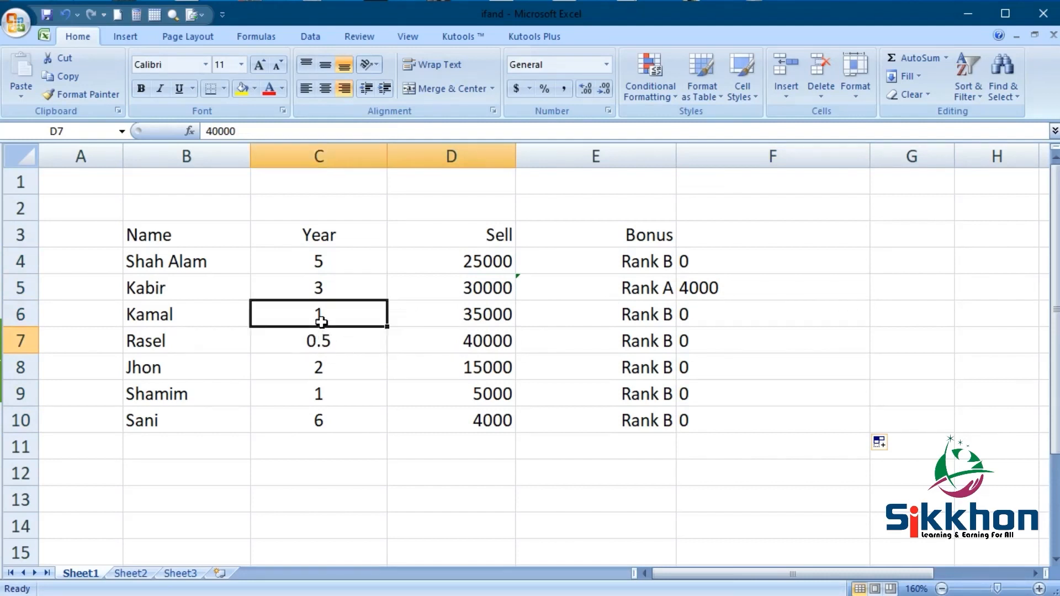
{"action": "left_click", "coordinate": [484, 315]}
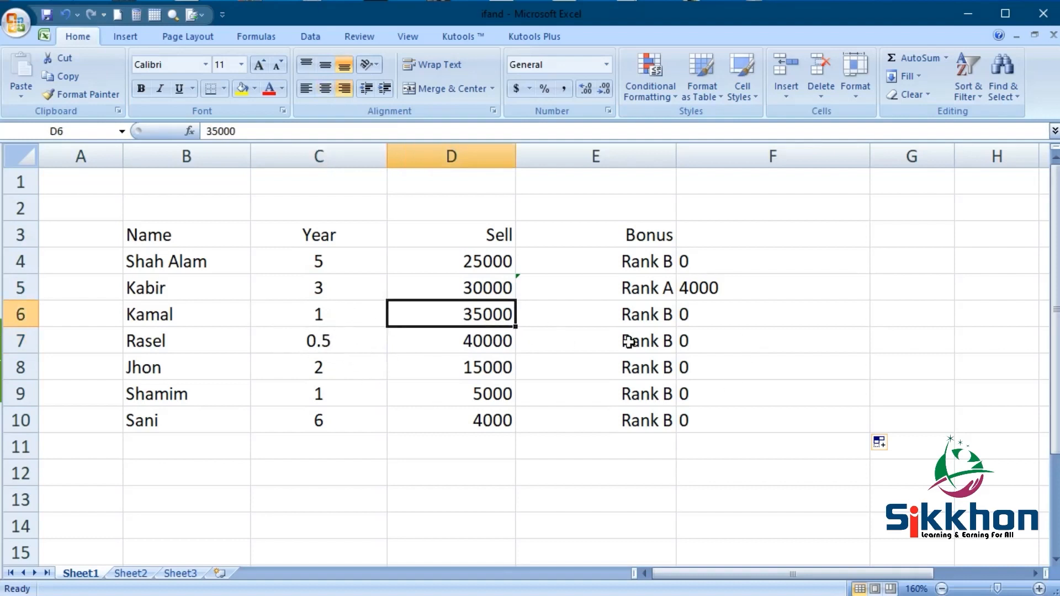
{"action": "left_click", "coordinate": [702, 312]}
{"action": "double_click", "coordinate": [702, 312]}
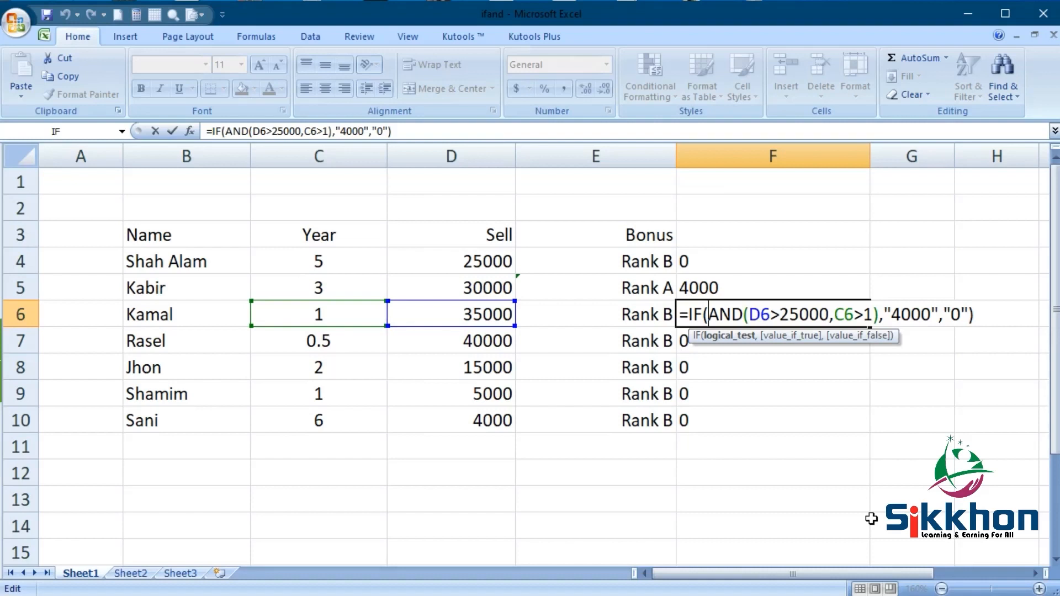
{"action": "key", "text": "Return"}
Step: Insert a new column before the Year column and give it the header "Job Type" in row 3
{"action": "left_click", "coordinate": [277, 156]}
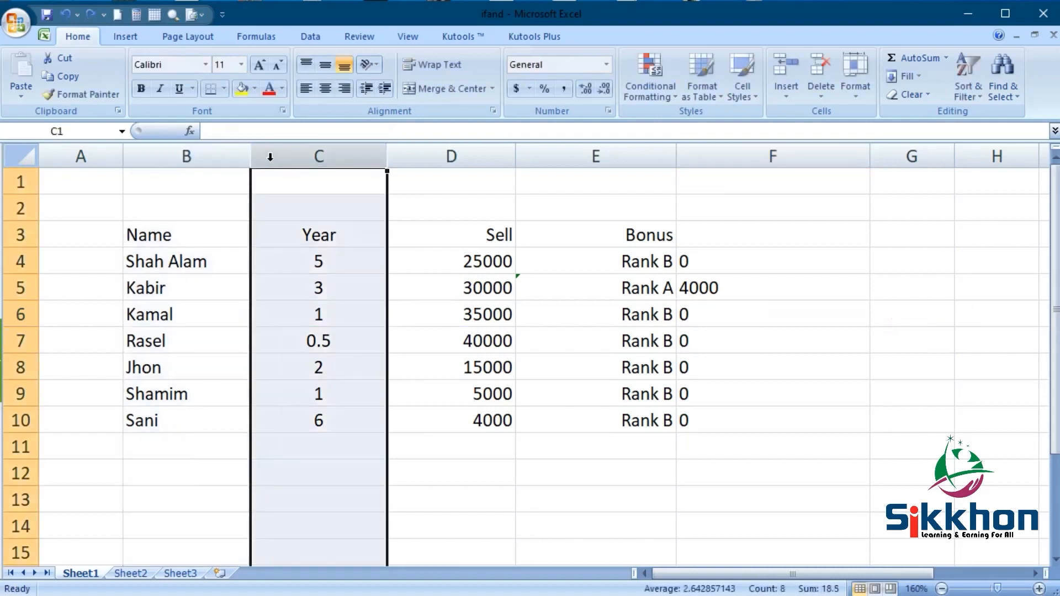
{"action": "right_click", "coordinate": [272, 159]}
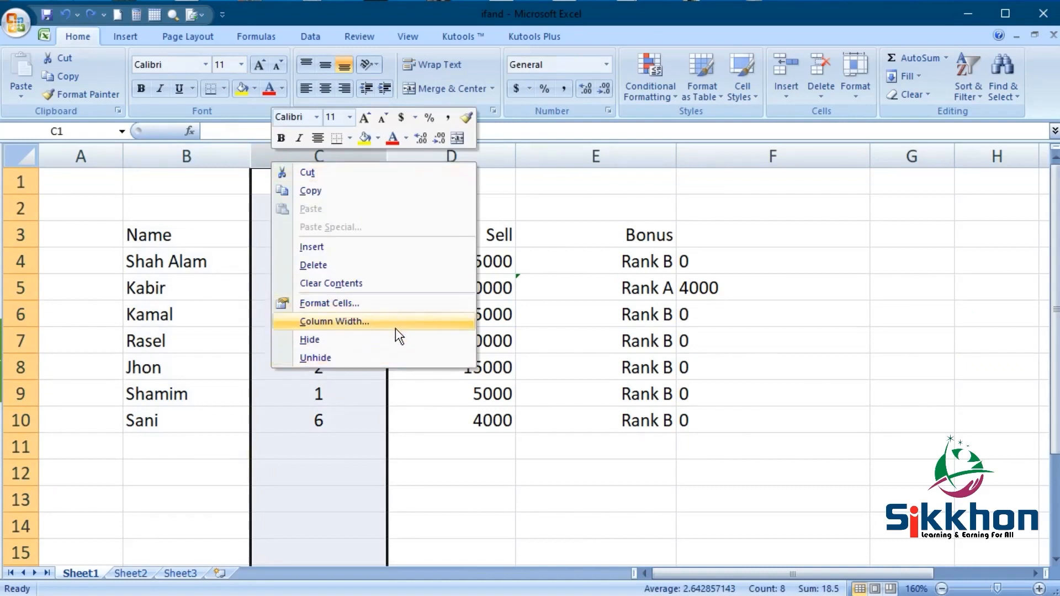
{"action": "left_click", "coordinate": [359, 250]}
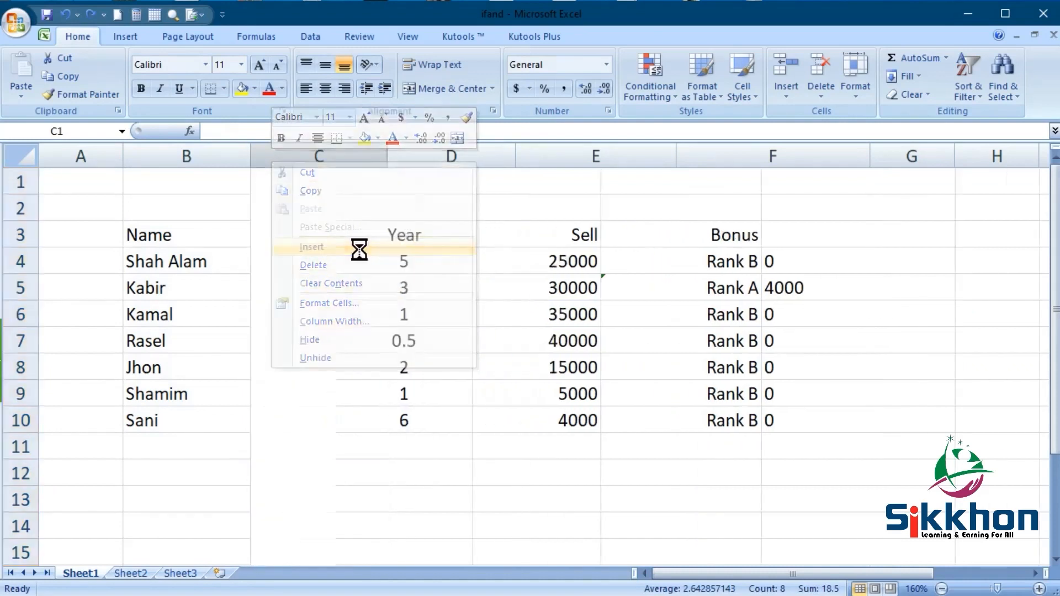
{"action": "left_click", "coordinate": [320, 234]}
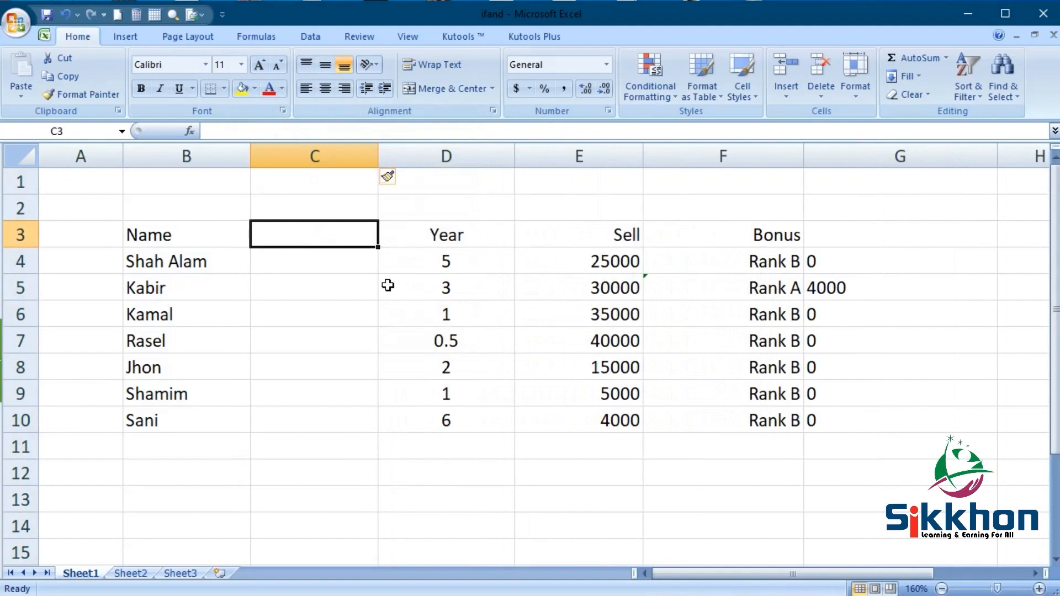
{"action": "type", "text": "JOb"}
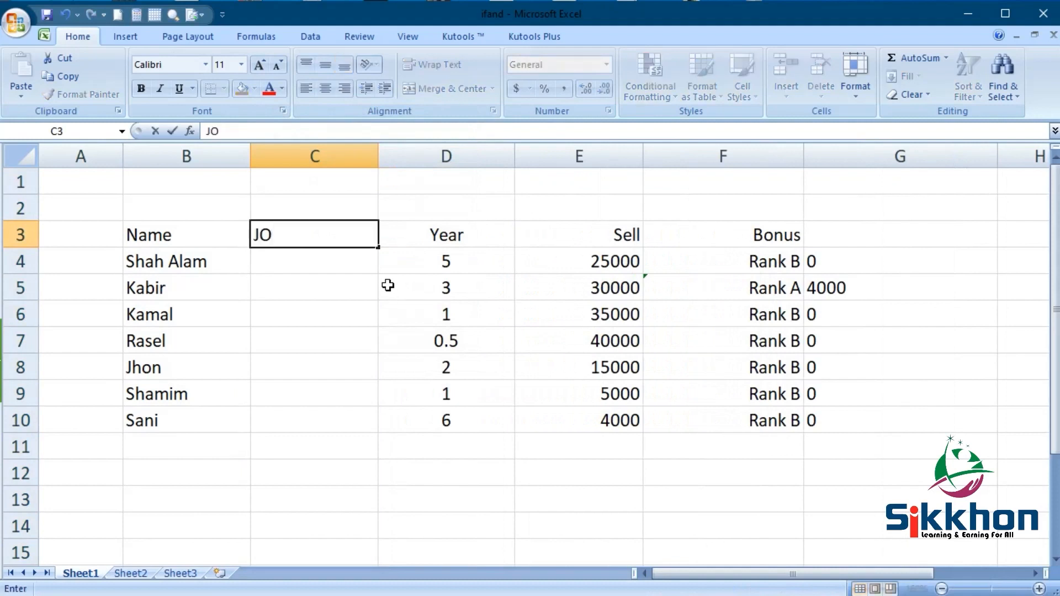
{"action": "key", "text": "BackSpace"}
{"action": "key", "text": "BackSpace"}
{"action": "type", "text": "ob Type"}
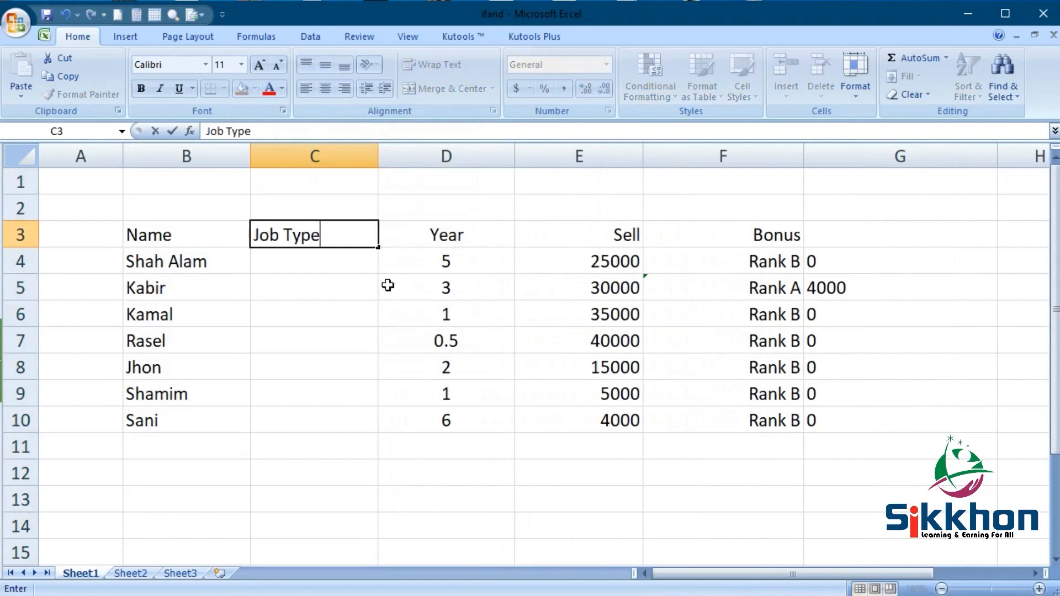
Step: Enter the job types Full Time, Half Time and Hourly in C4 through C6
{"action": "left_click", "coordinate": [301, 272]}
{"action": "type", "text": "Full"}
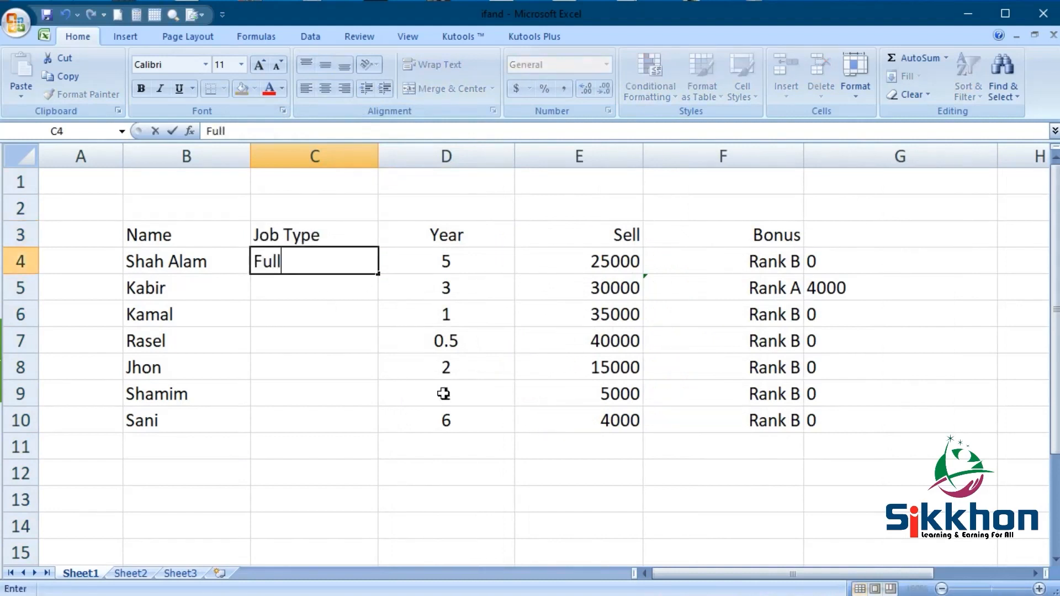
{"action": "type", "text": " Time"}
{"action": "key", "text": "Return"}
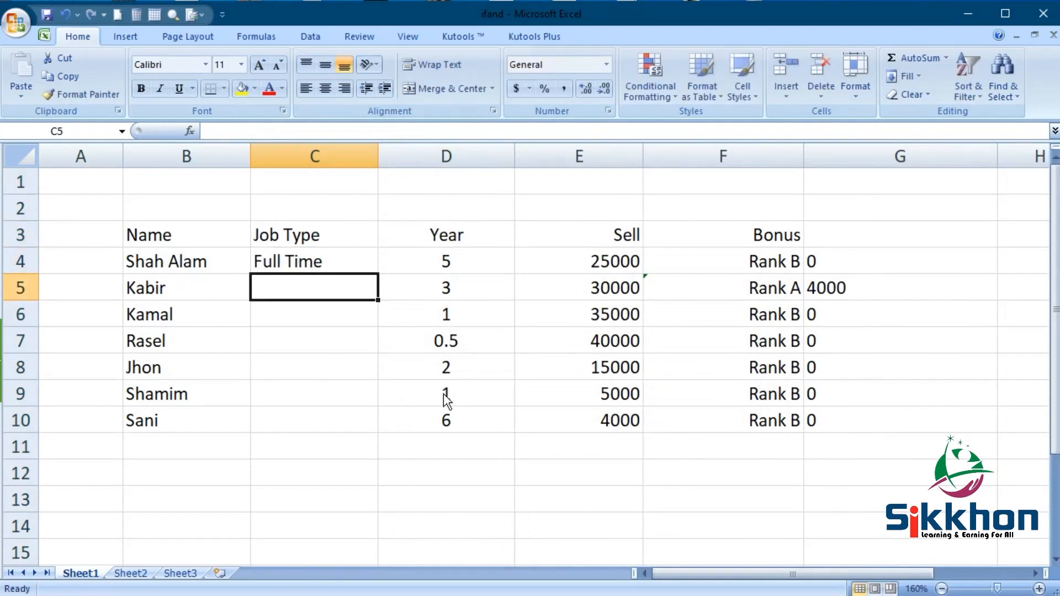
{"action": "type", "text": "H"}
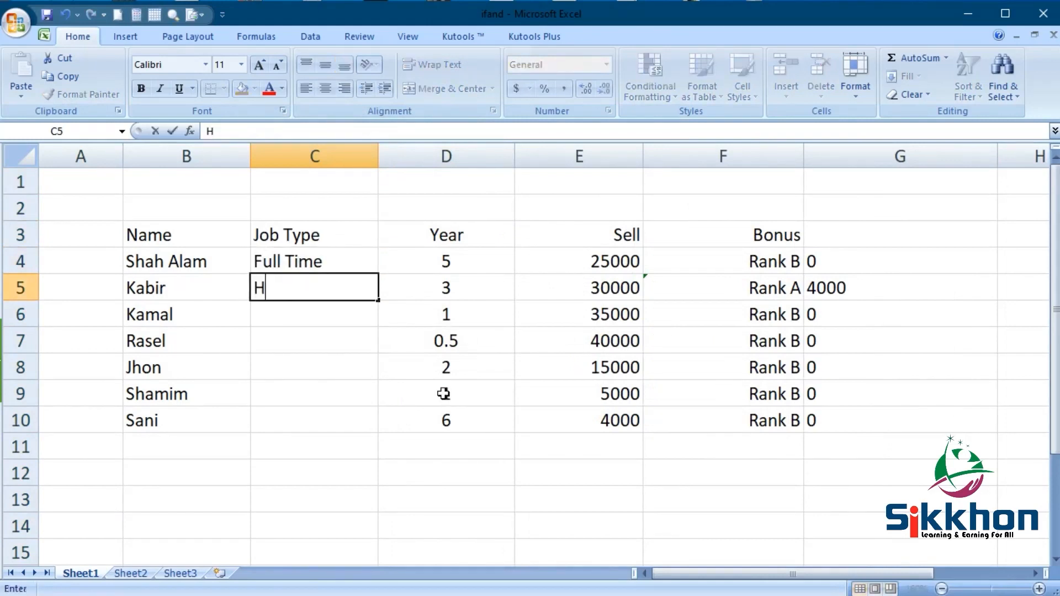
{"action": "type", "text": "alf Time"}
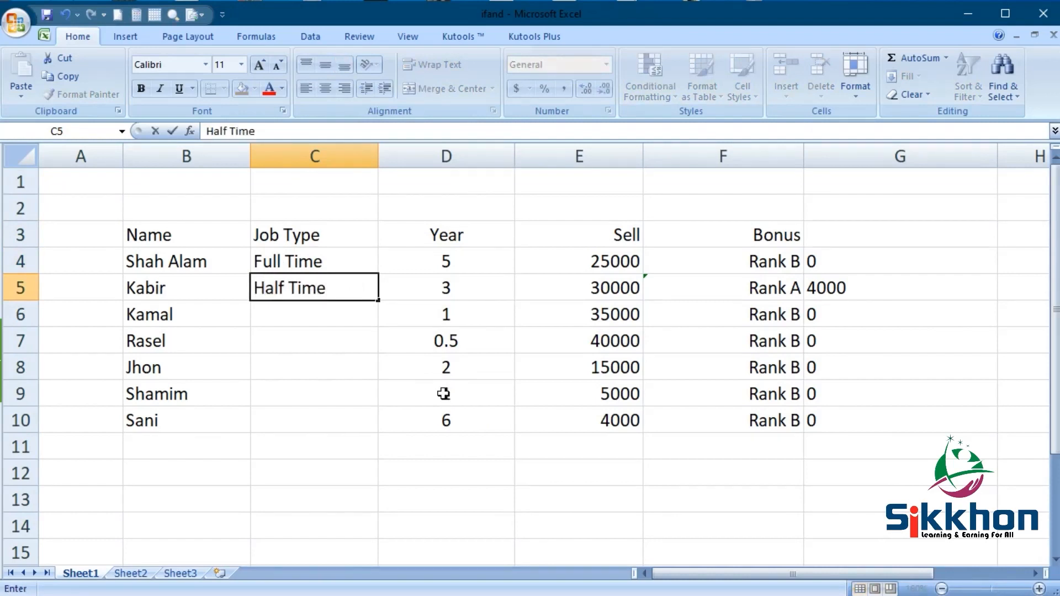
{"action": "key", "text": "Return"}
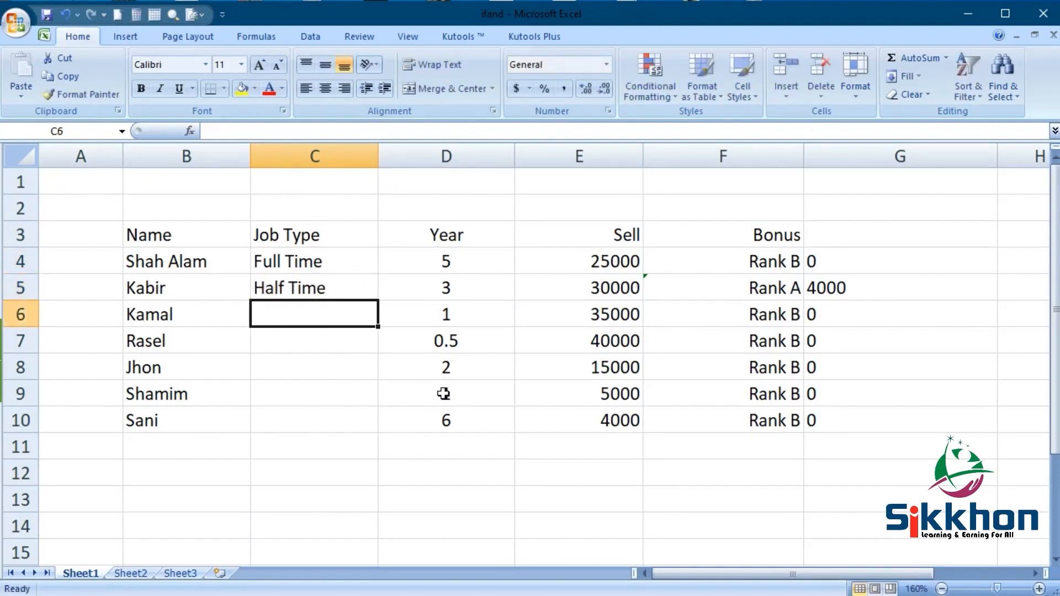
{"action": "type", "text": "Hourly"}
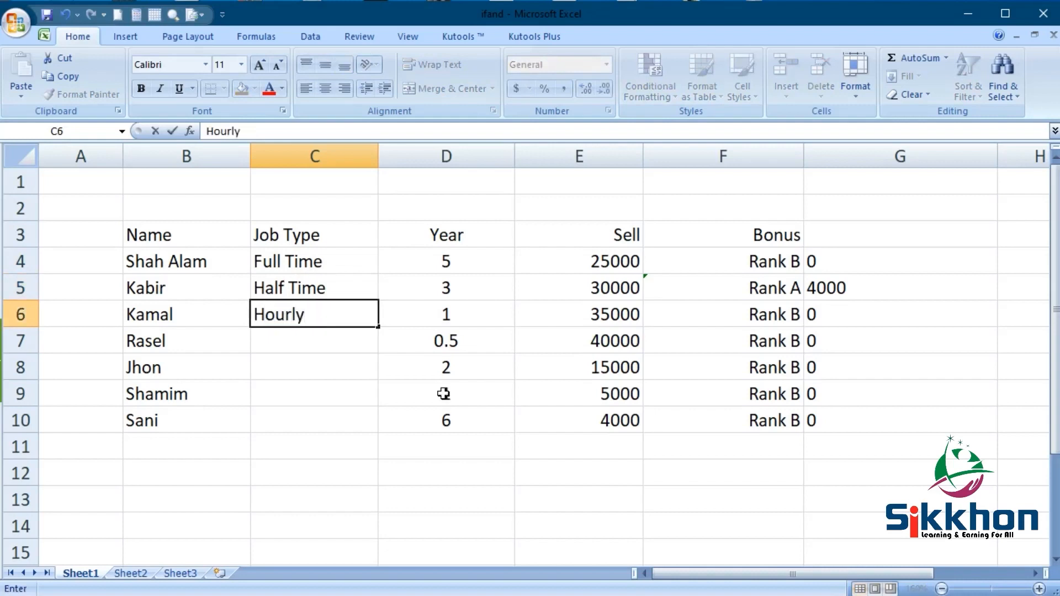
{"action": "key", "text": "Return"}
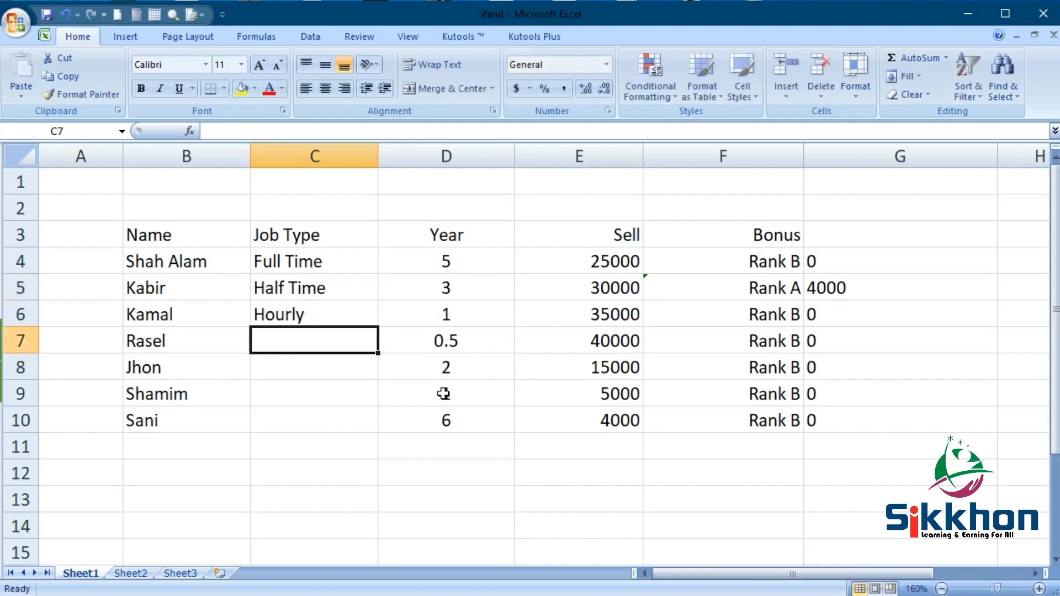
Step: Enter the job types Full Time, Hourly, Half Time and Full Time in C7 through C10
{"action": "type", "text": "Full Time"}
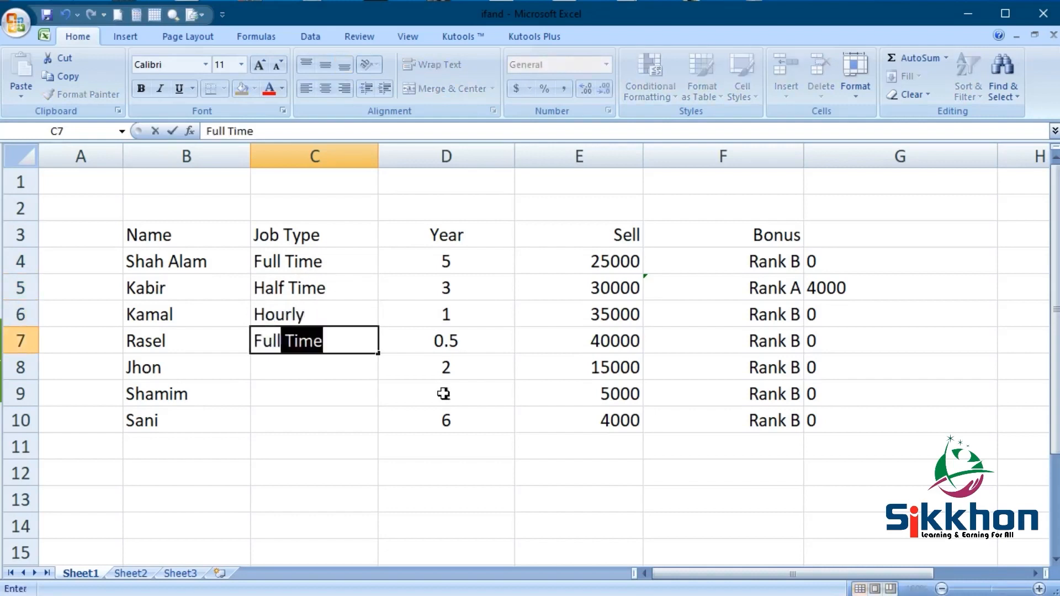
{"action": "key", "text": "Return"}
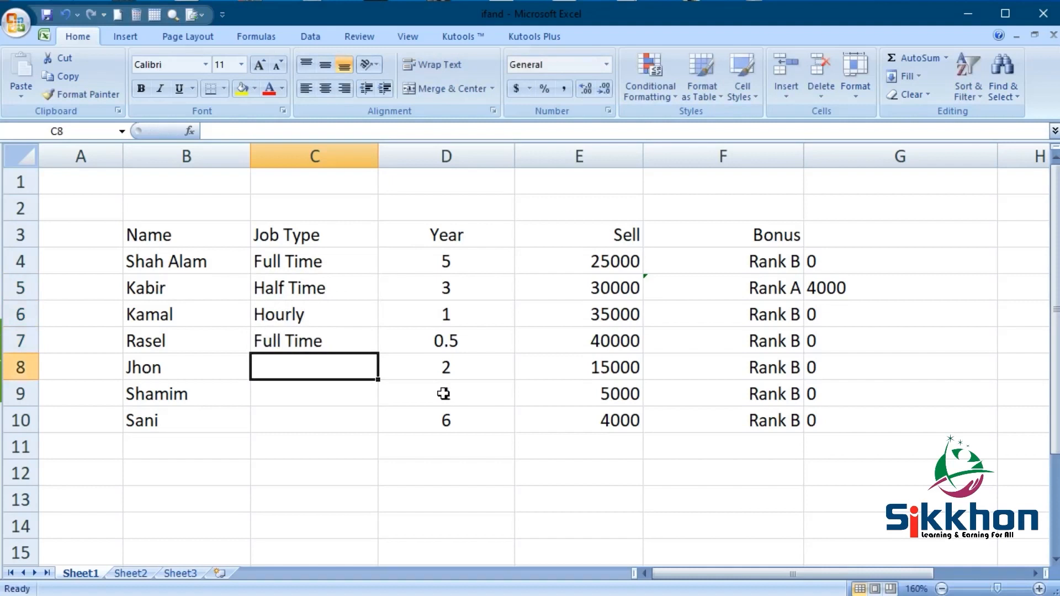
{"action": "type", "text": "Ho"}
{"action": "key", "text": "BackSpace"}
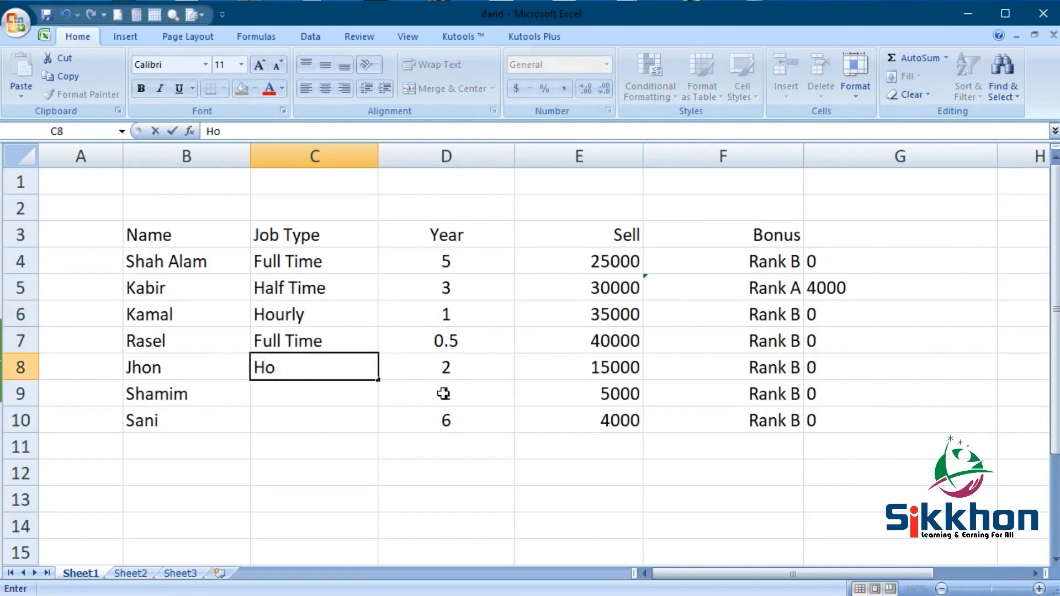
{"action": "type", "text": "urly"}
{"action": "key", "text": "Return"}
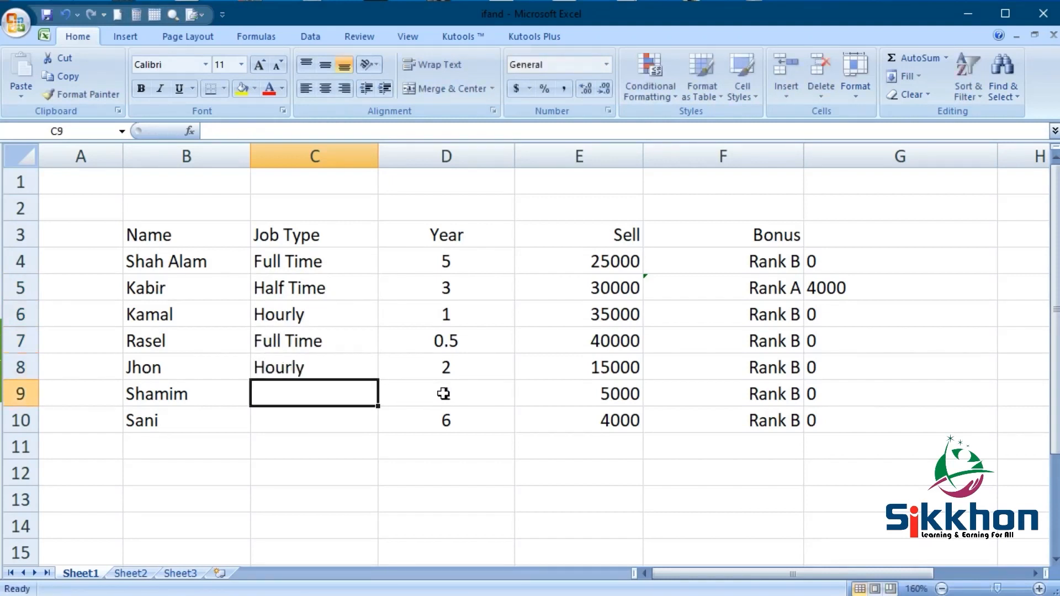
{"action": "type", "text": "Half Time"}
{"action": "key", "text": "Return"}
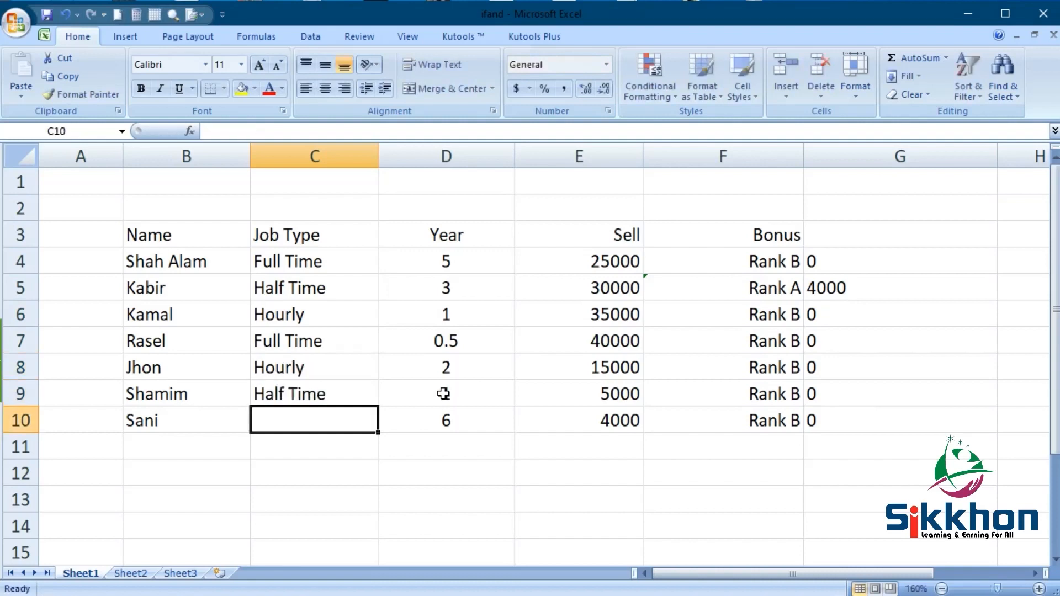
{"action": "type", "text": "Full Time"}
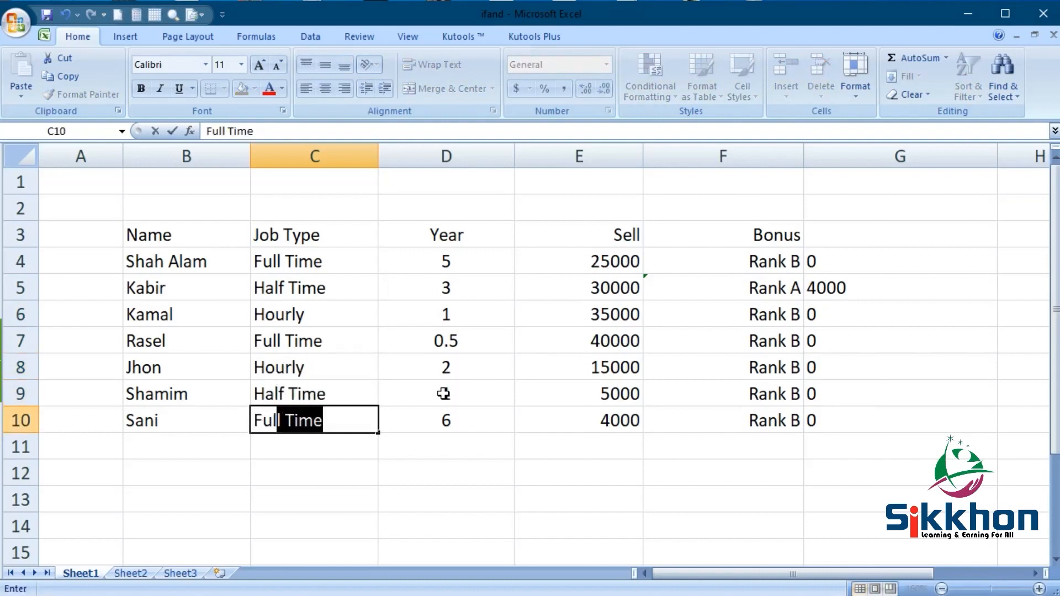
{"action": "key", "text": "Return"}
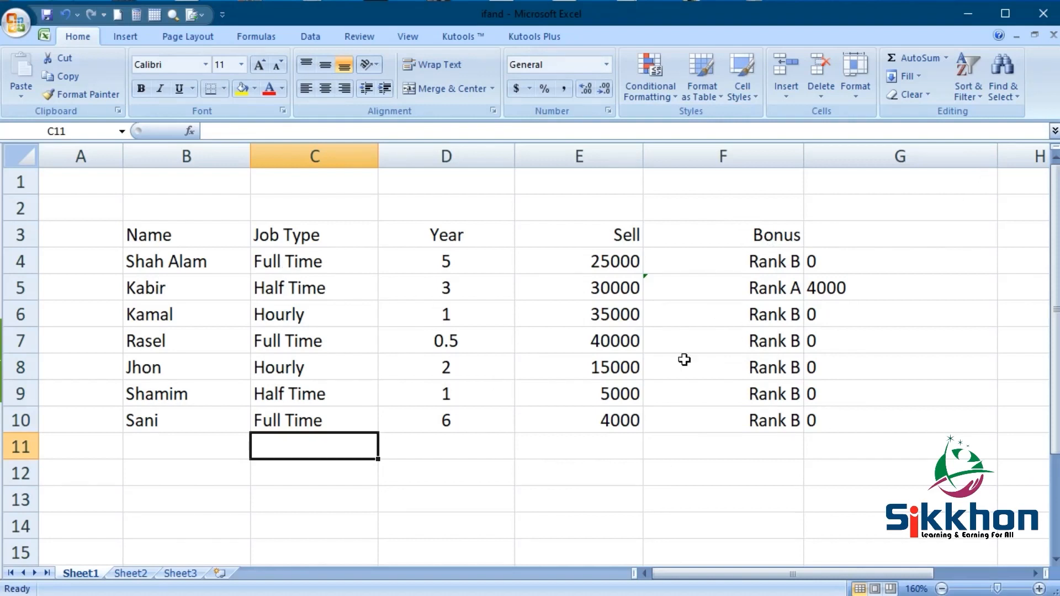
Step: Change the comparisons in the G4 bonus formula to E4>=25000 and D4>=1
{"action": "left_click", "coordinate": [826, 264]}
{"action": "double_click", "coordinate": [835, 262]}
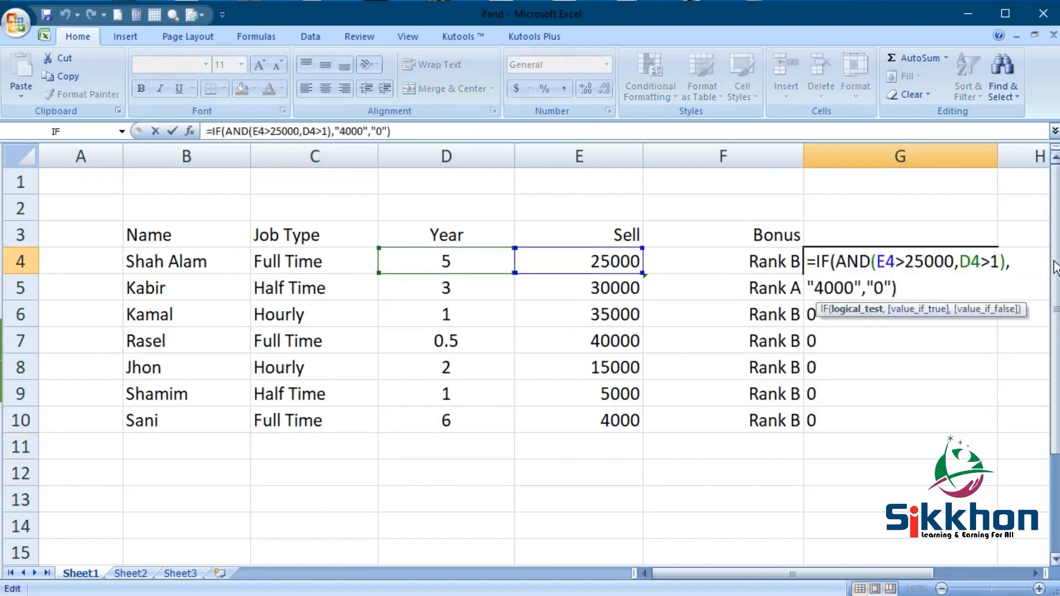
{"action": "left_click_drag", "start_coordinate": [884, 574], "coordinate": [930, 574]}
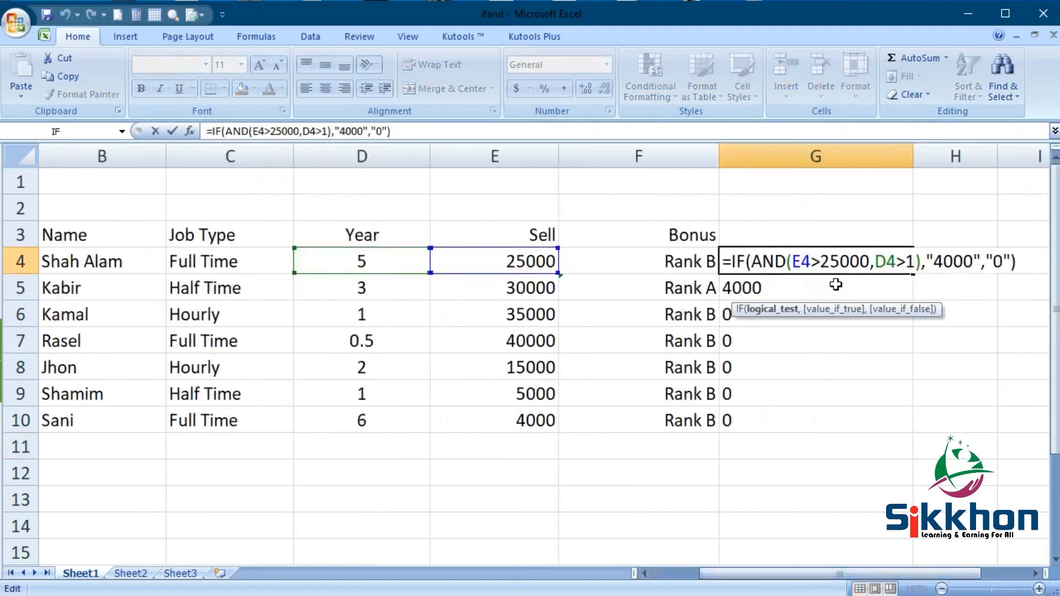
{"action": "left_click", "coordinate": [820, 261]}
{"action": "type", "text": "="}
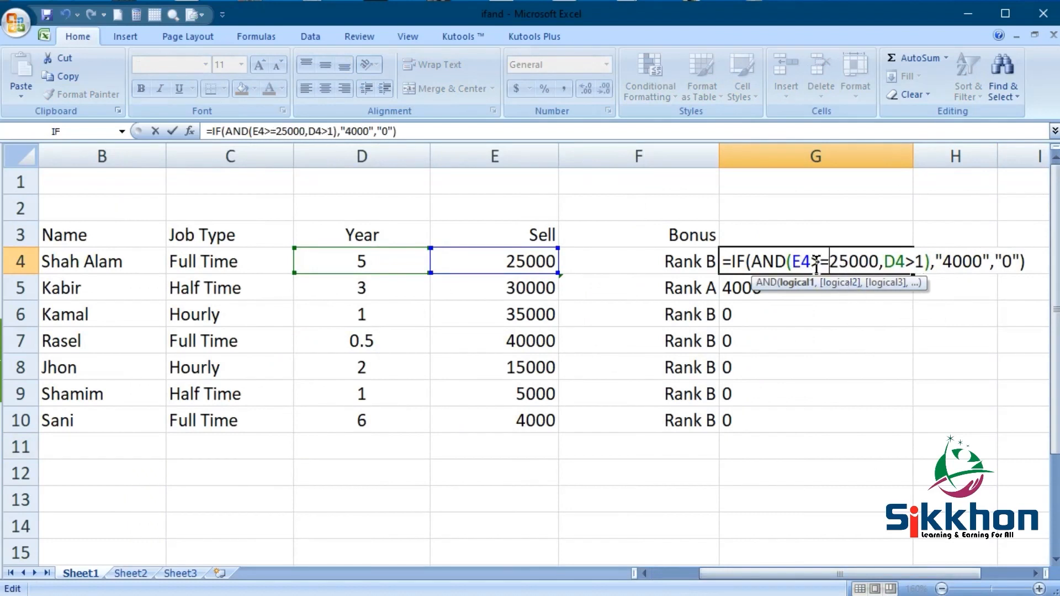
{"action": "left_click", "coordinate": [916, 264]}
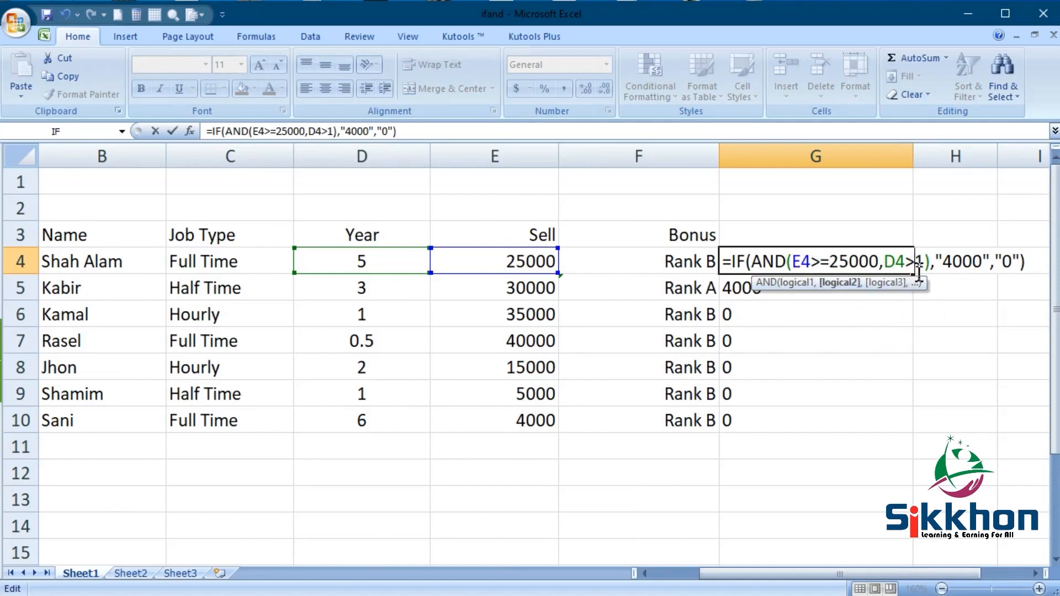
{"action": "type", "text": "="}
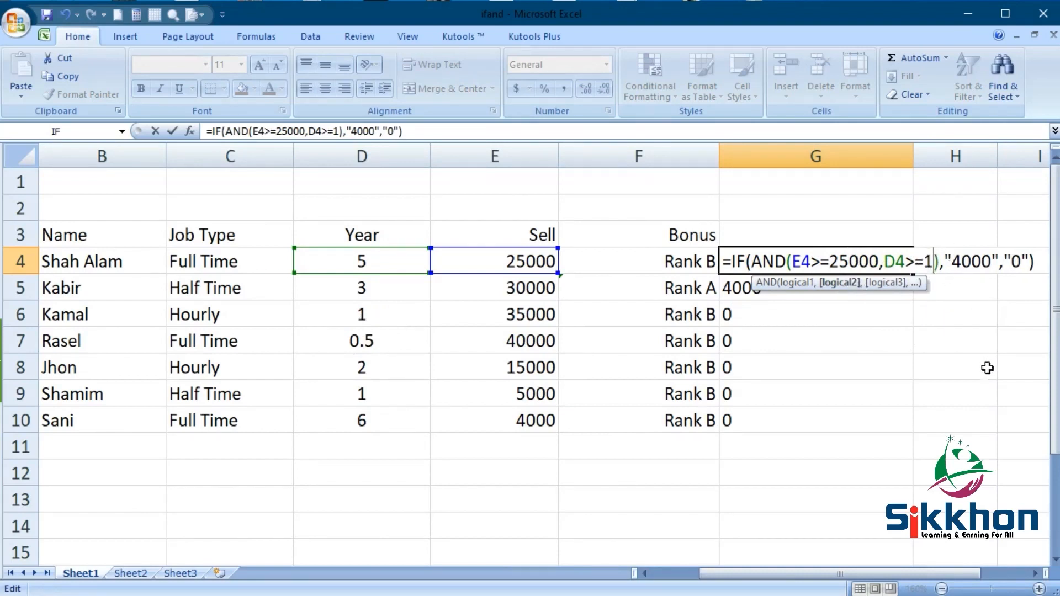
Step: Add C4="Full Time" as a third AND condition in the G4 formula and fill it down through G10
{"action": "type", "text": ","}
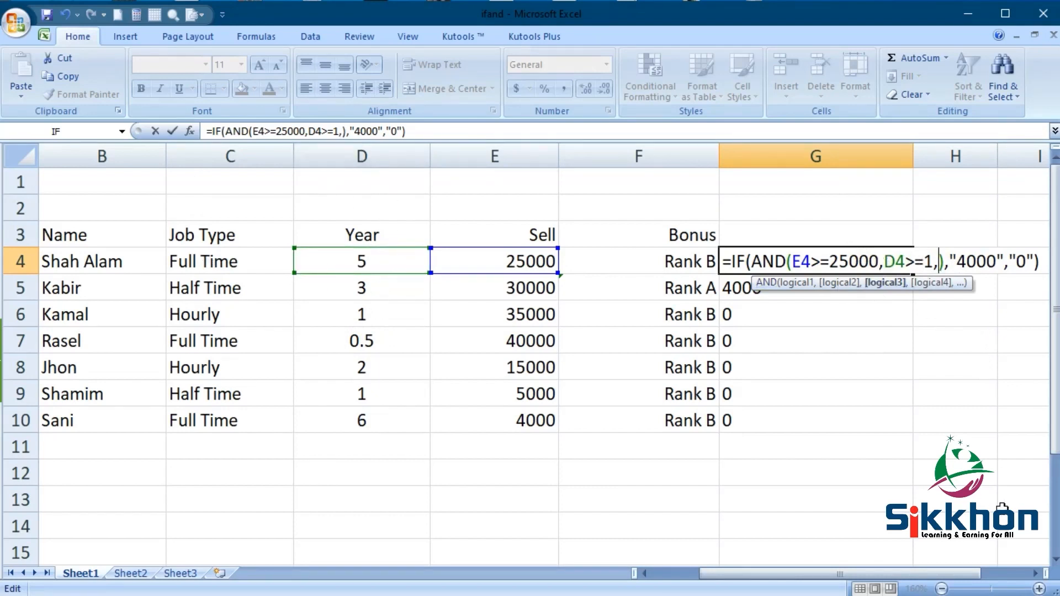
{"action": "type", "text": "C4"}
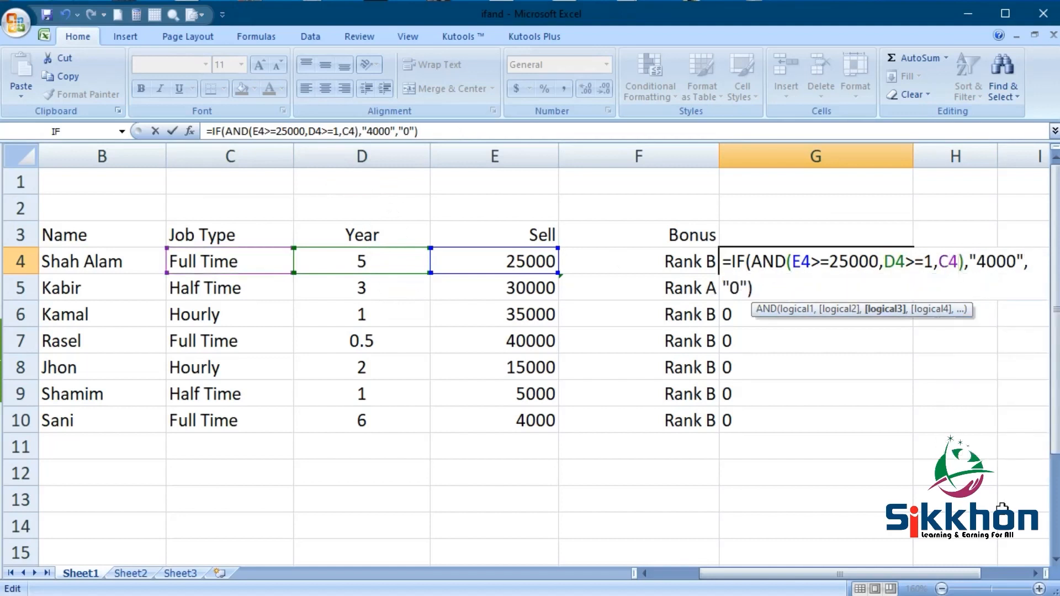
{"action": "type", "text": "=\"\""}
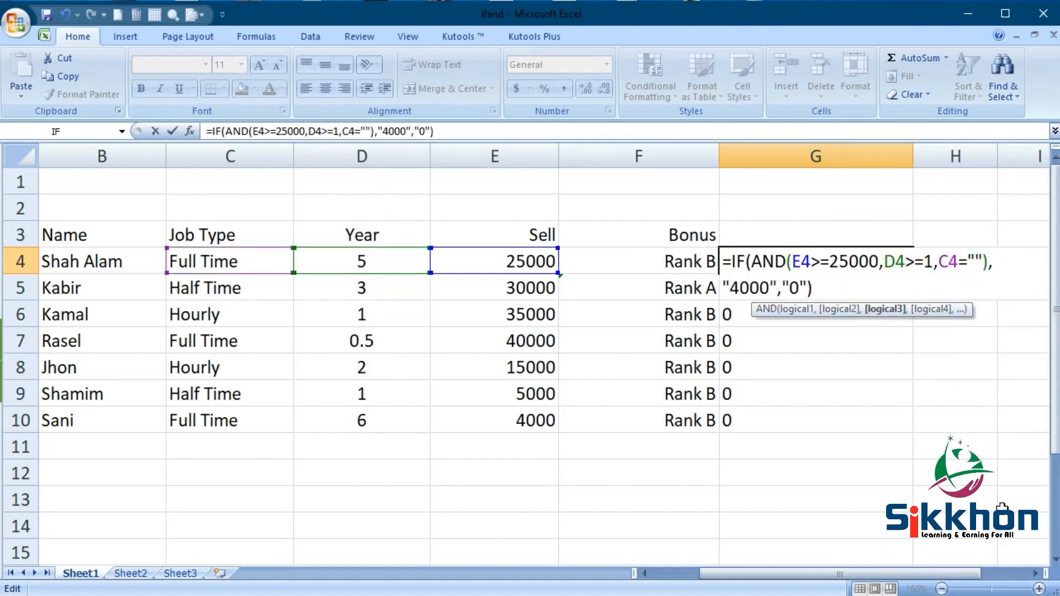
{"action": "type", "text": "FU"}
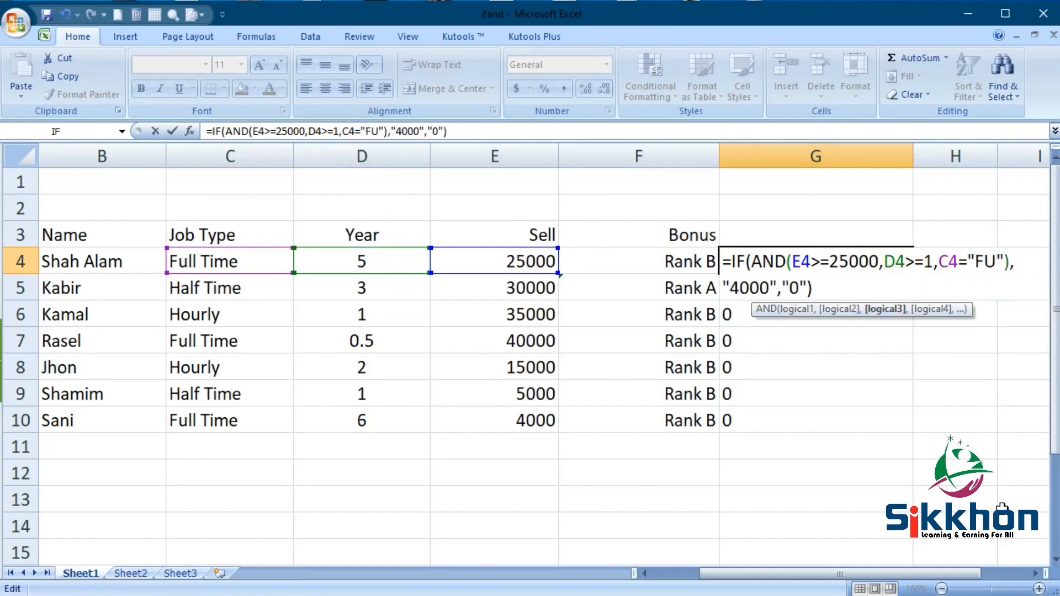
{"action": "type", "text": "="}
{"action": "key", "text": "BackSpace"}
{"action": "key", "text": "BackSpace"}
{"action": "type", "text": "ull Time"}
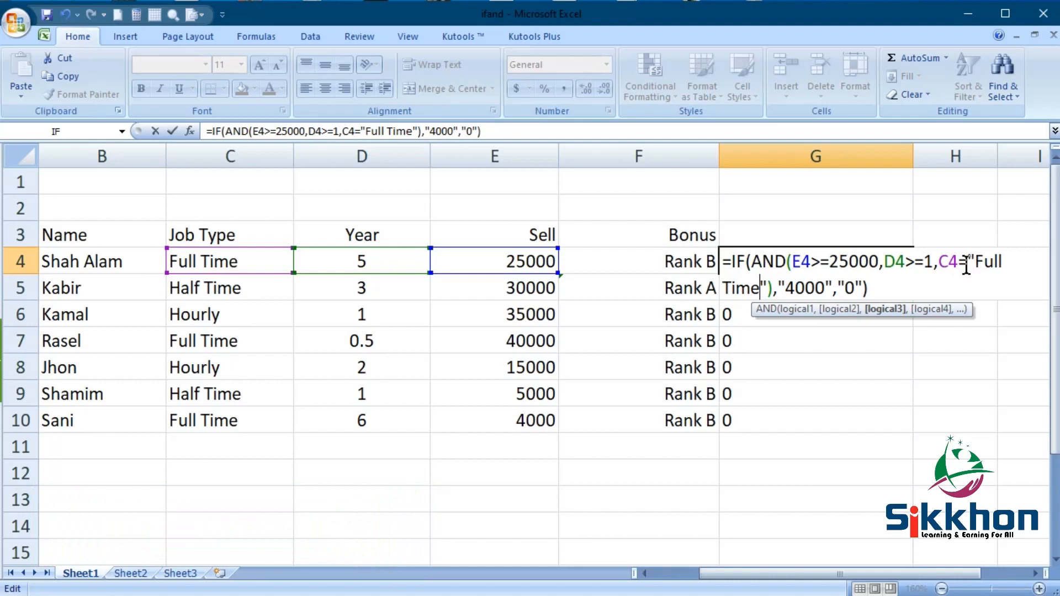
{"action": "key", "text": "Return"}
{"action": "left_click", "coordinate": [825, 261]}
{"action": "left_click_drag", "start_coordinate": [913, 274], "coordinate": [918, 426]}
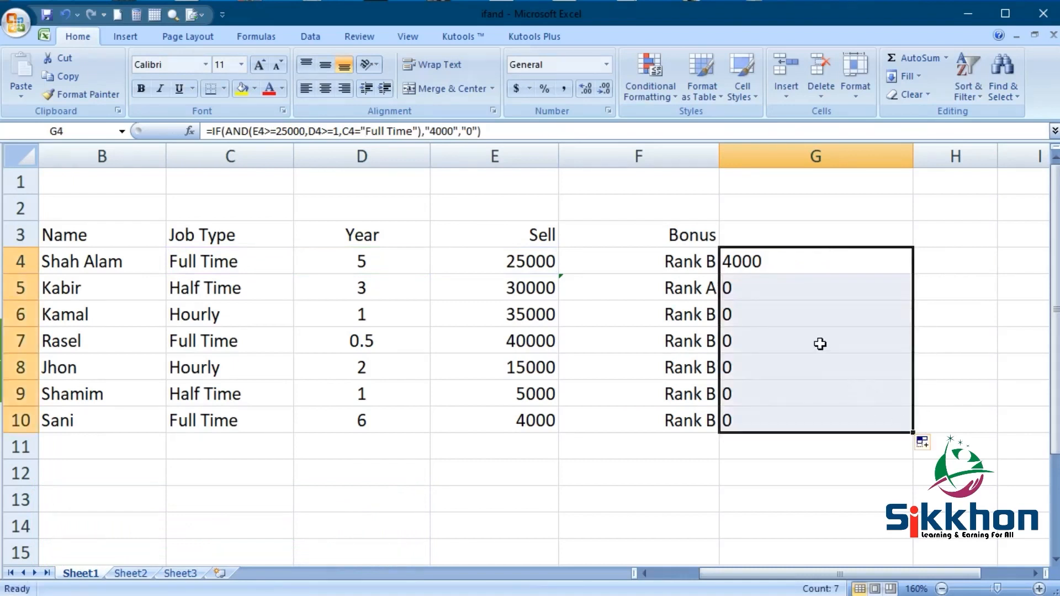
Step: Check the G4 bonus and its formula against the Year, Sell and Job Type values in row 4
{"action": "left_click", "coordinate": [768, 269]}
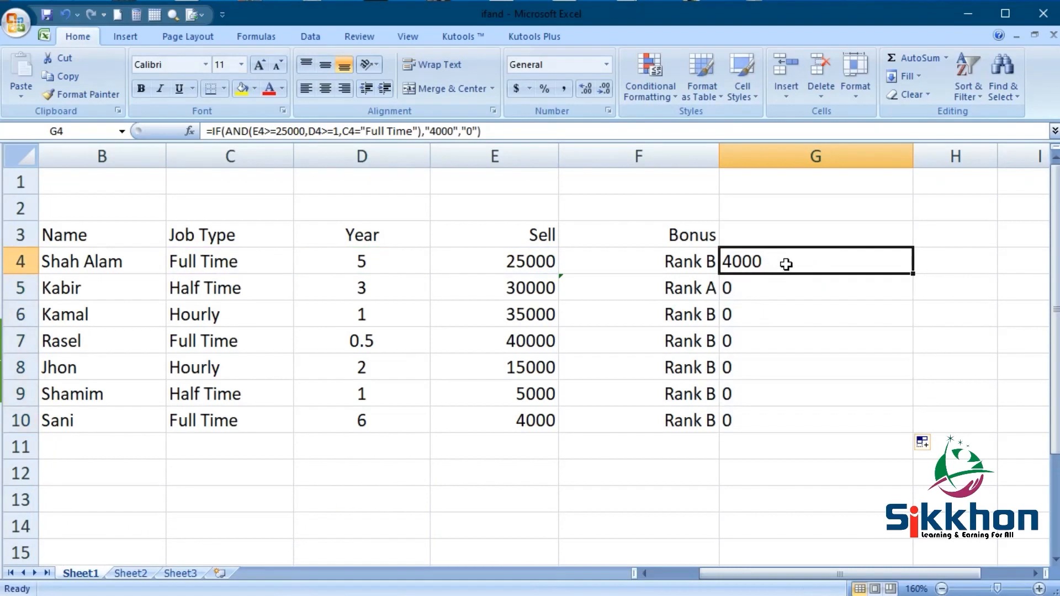
{"action": "left_click", "coordinate": [363, 262]}
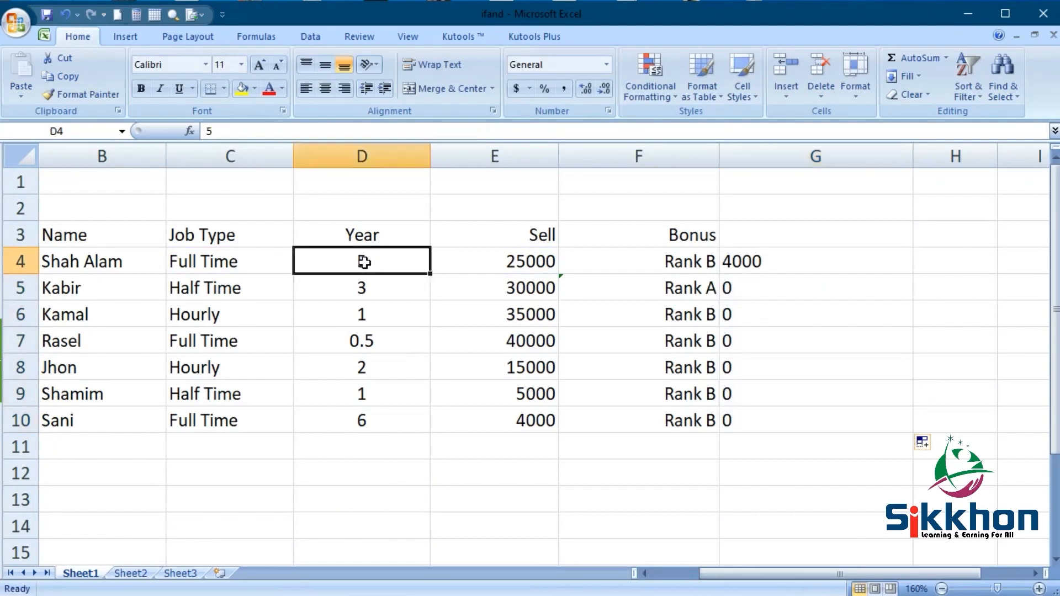
{"action": "left_click", "coordinate": [533, 267]}
{"action": "double_click", "coordinate": [801, 262]}
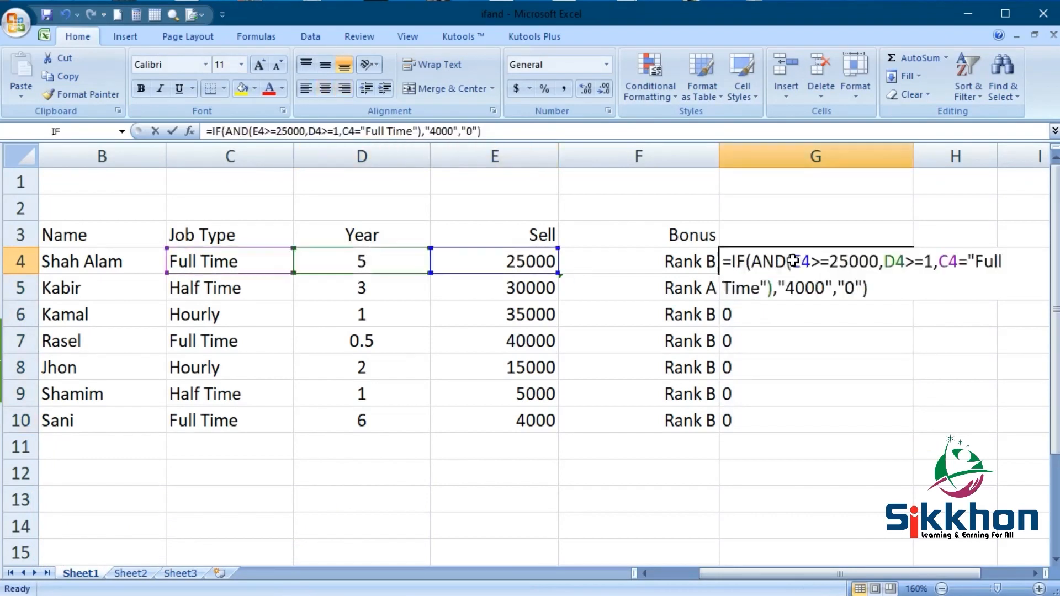
{"action": "left_click", "coordinate": [851, 263]}
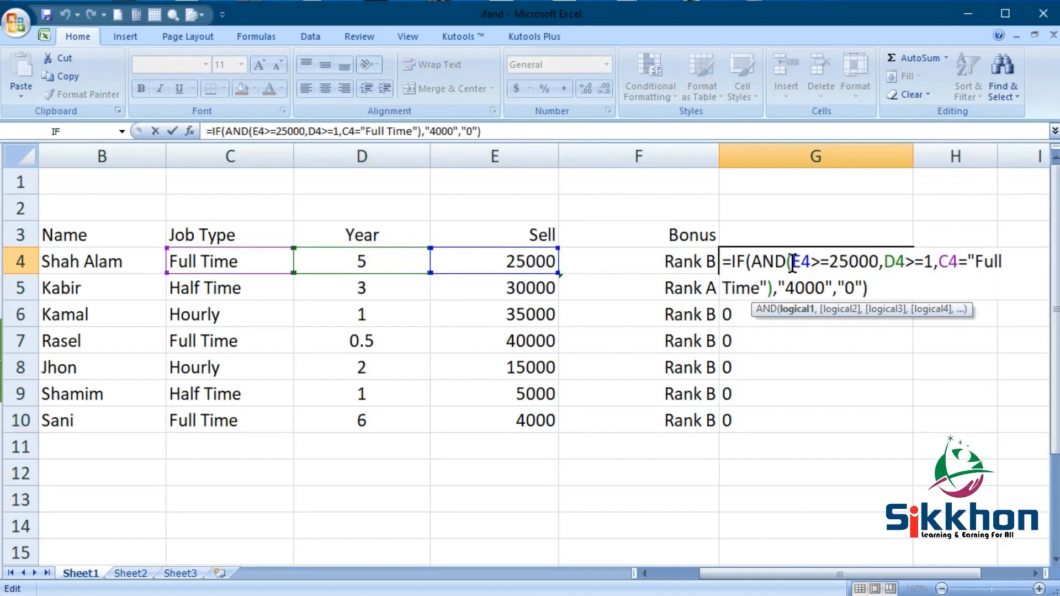
{"action": "key", "text": "Return"}
{"action": "left_click", "coordinate": [194, 264]}
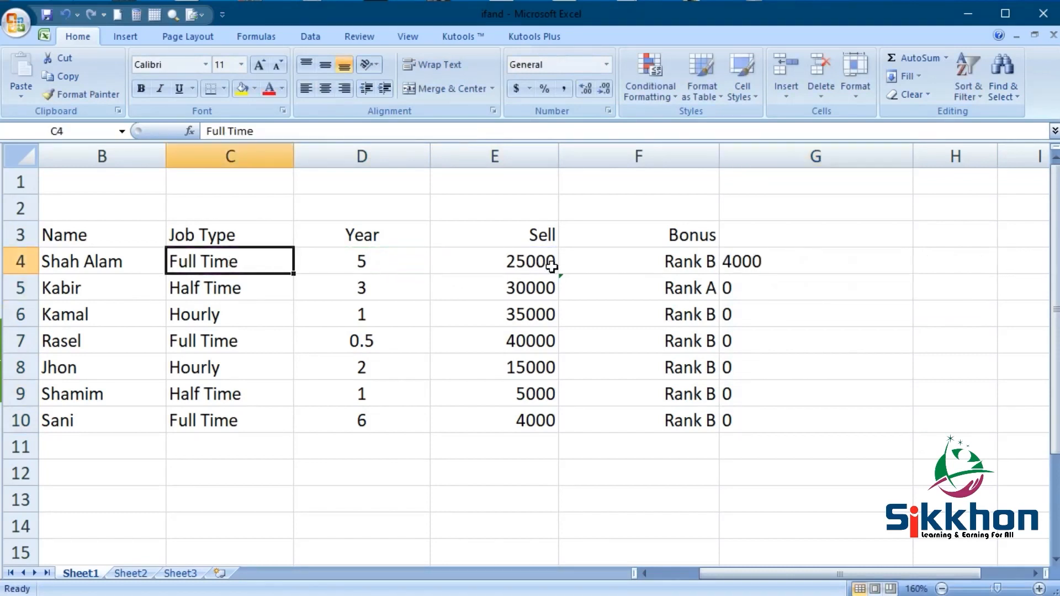
Step: Compare the Sell, Year and Job Type values in rows 5 through 7 with the bonus conditions
{"action": "left_click", "coordinate": [524, 285]}
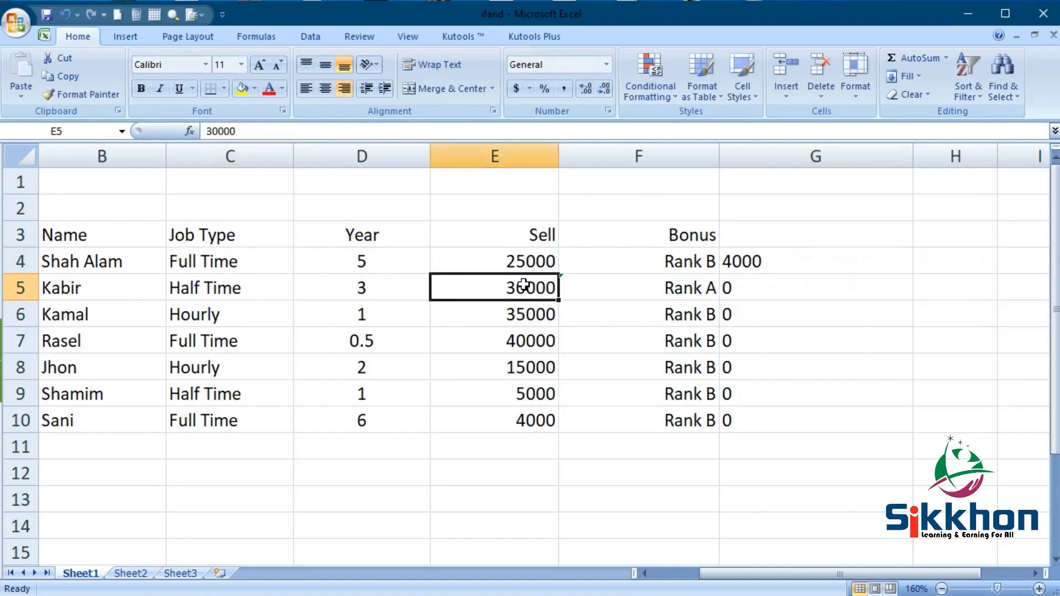
{"action": "left_click", "coordinate": [360, 293]}
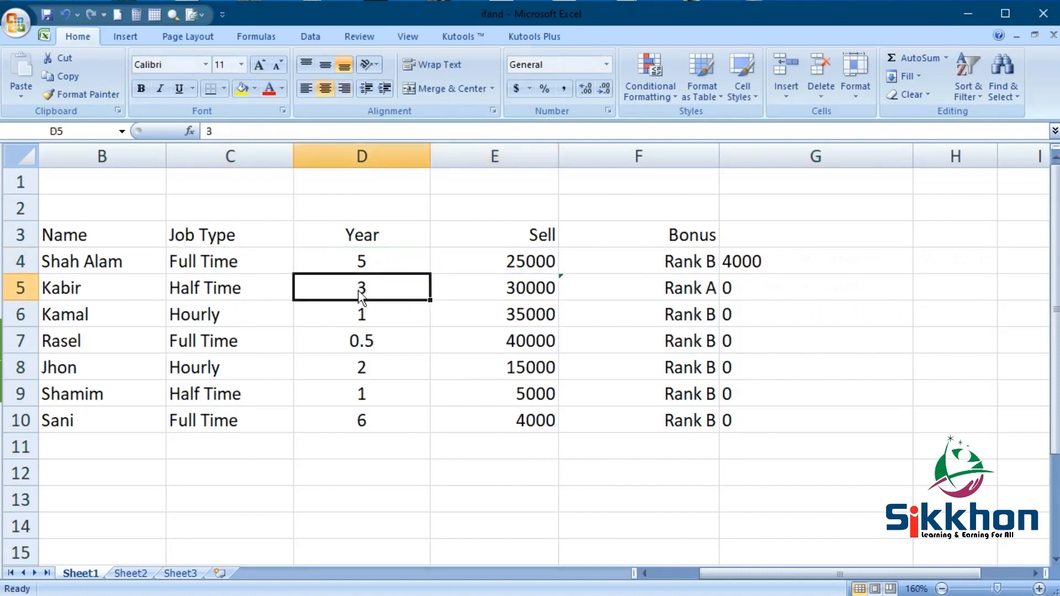
{"action": "left_click", "coordinate": [211, 286]}
{"action": "left_click", "coordinate": [736, 288]}
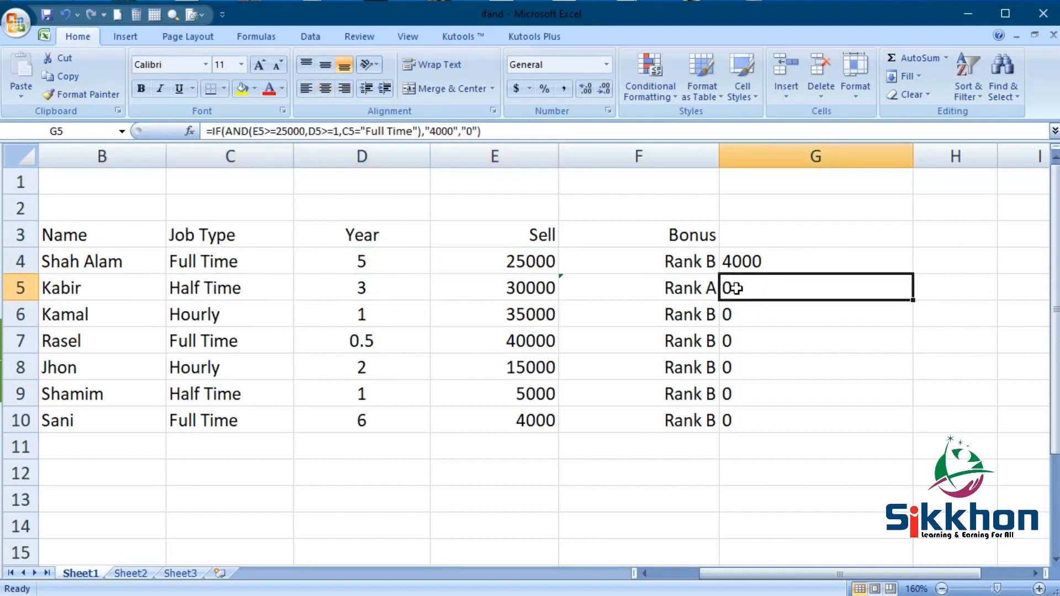
{"action": "left_click", "coordinate": [521, 319]}
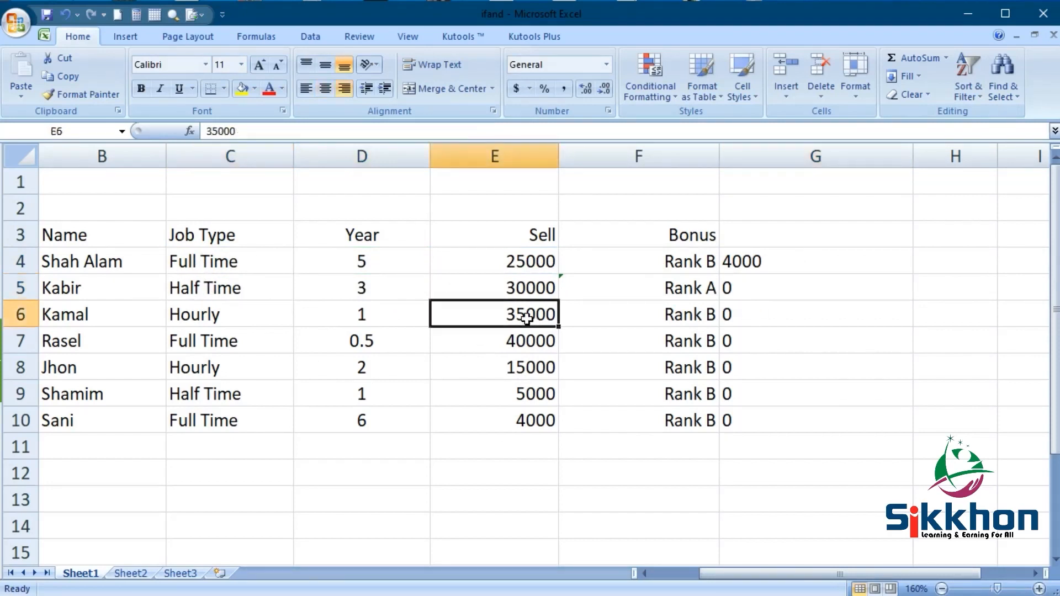
{"action": "left_click", "coordinate": [404, 317]}
{"action": "left_click", "coordinate": [206, 325]}
{"action": "left_click", "coordinate": [525, 343]}
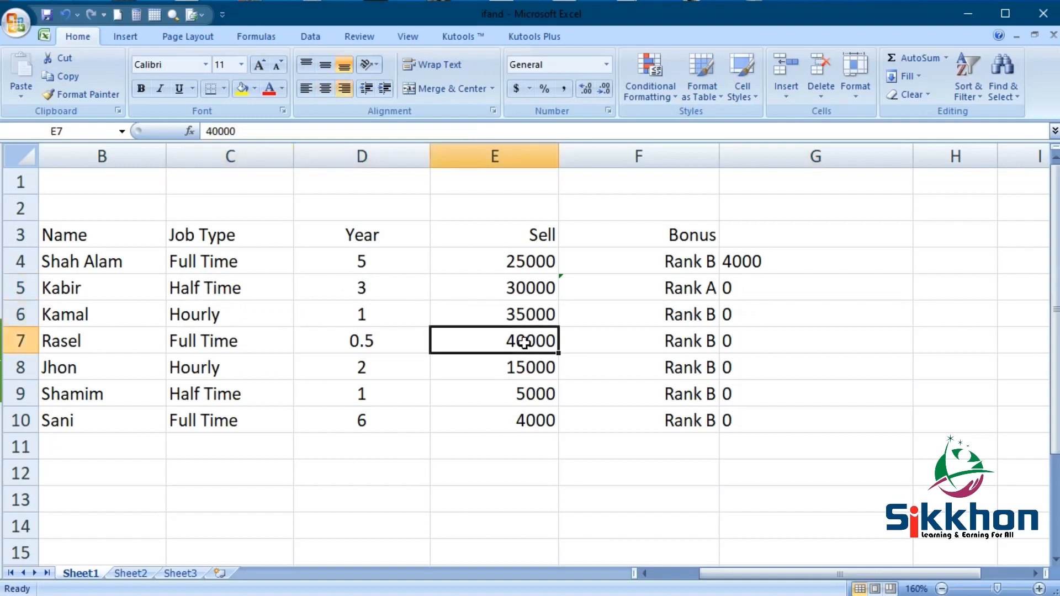
{"action": "left_click", "coordinate": [232, 339]}
Step: Set the Year value in D7 to 2 and check the recalculated bonus in G7
{"action": "left_click", "coordinate": [374, 346]}
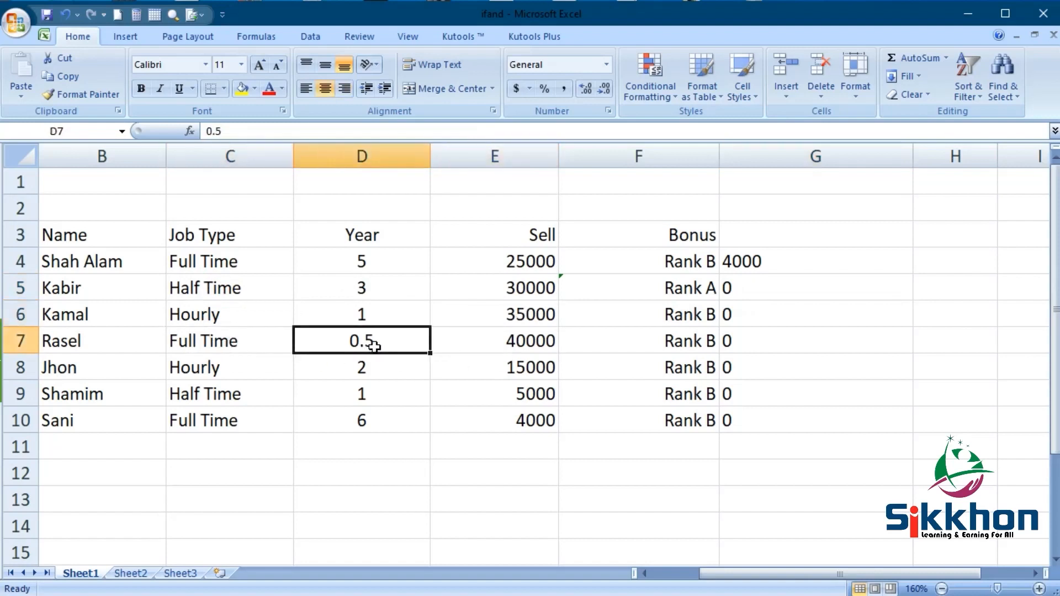
{"action": "double_click", "coordinate": [362, 344]}
{"action": "left_click_drag", "start_coordinate": [390, 338], "coordinate": [332, 337]}
{"action": "type", "text": "2"}
{"action": "key", "text": "Return"}
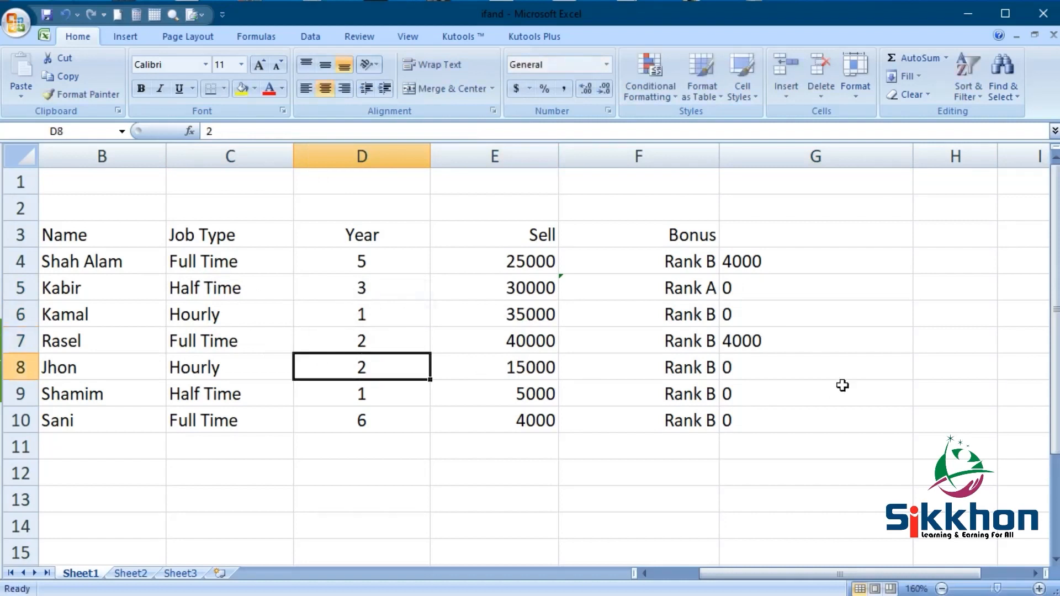
{"action": "left_click", "coordinate": [783, 343]}
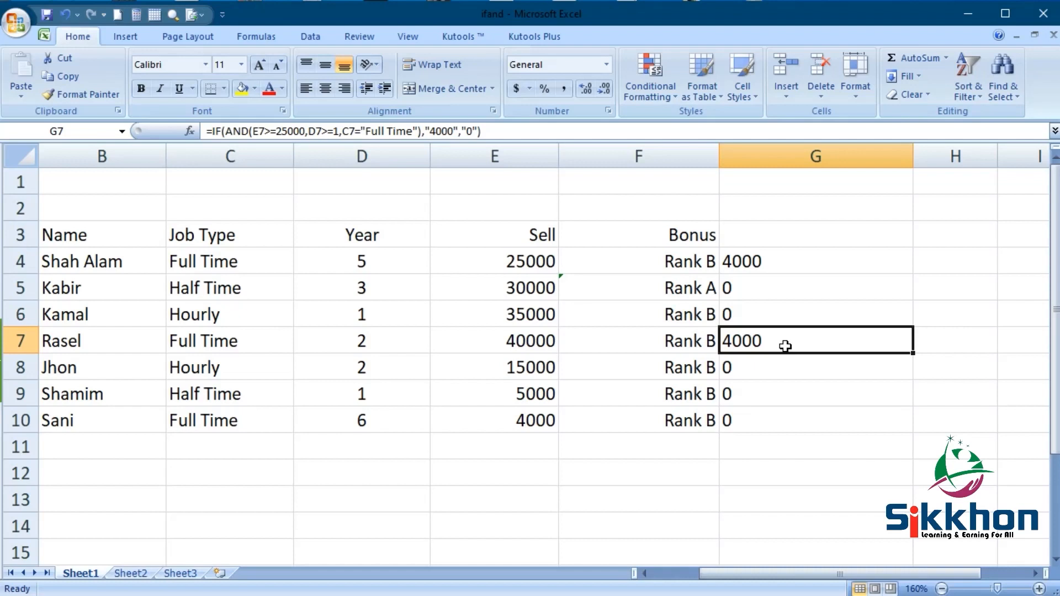
Step: Replace AND with OR in the G4 bonus formula and fill it down through G10
{"action": "double_click", "coordinate": [780, 263]}
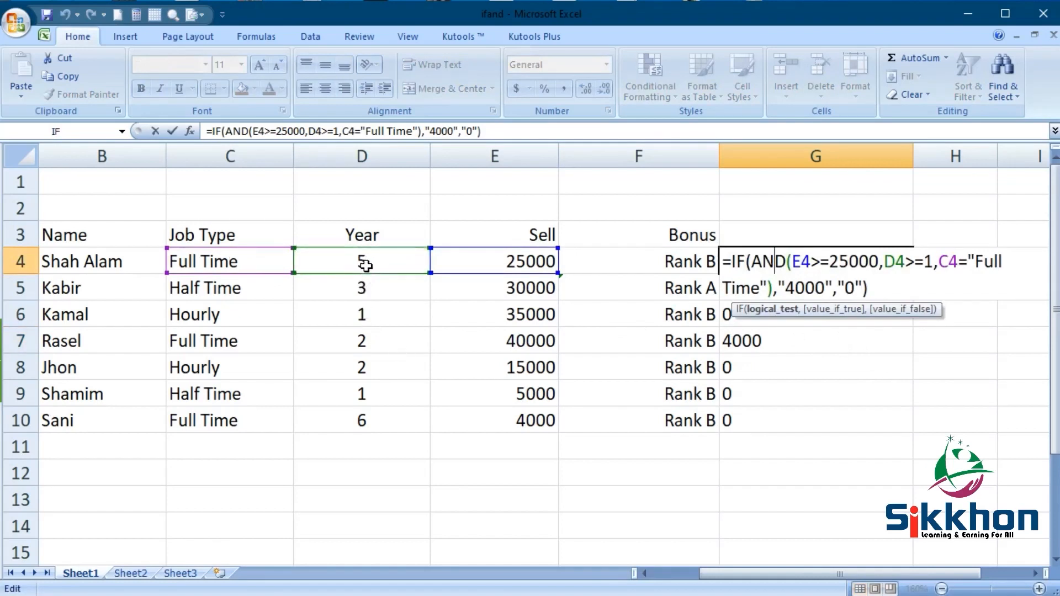
{"action": "double_click", "coordinate": [765, 264]}
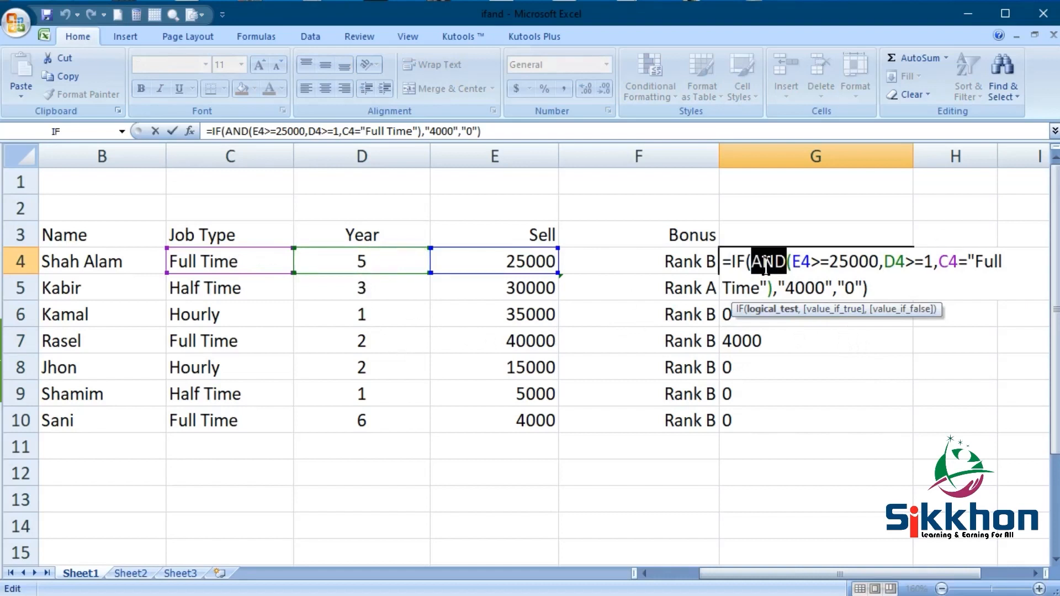
{"action": "type", "text": "OR"}
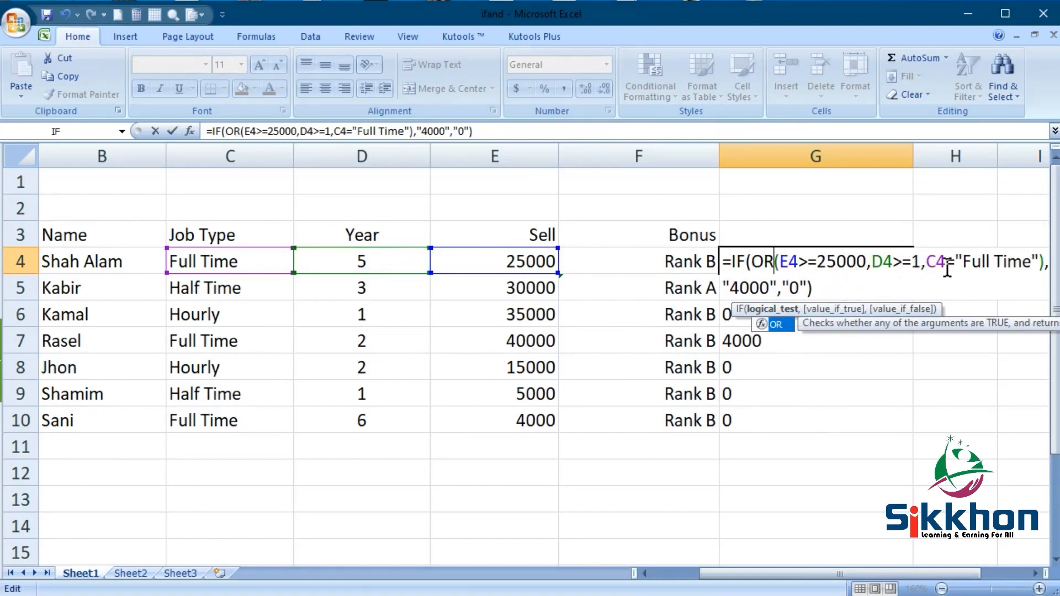
{"action": "key", "text": "Return"}
{"action": "left_click", "coordinate": [809, 267]}
{"action": "left_click_drag", "start_coordinate": [912, 274], "coordinate": [913, 429]}
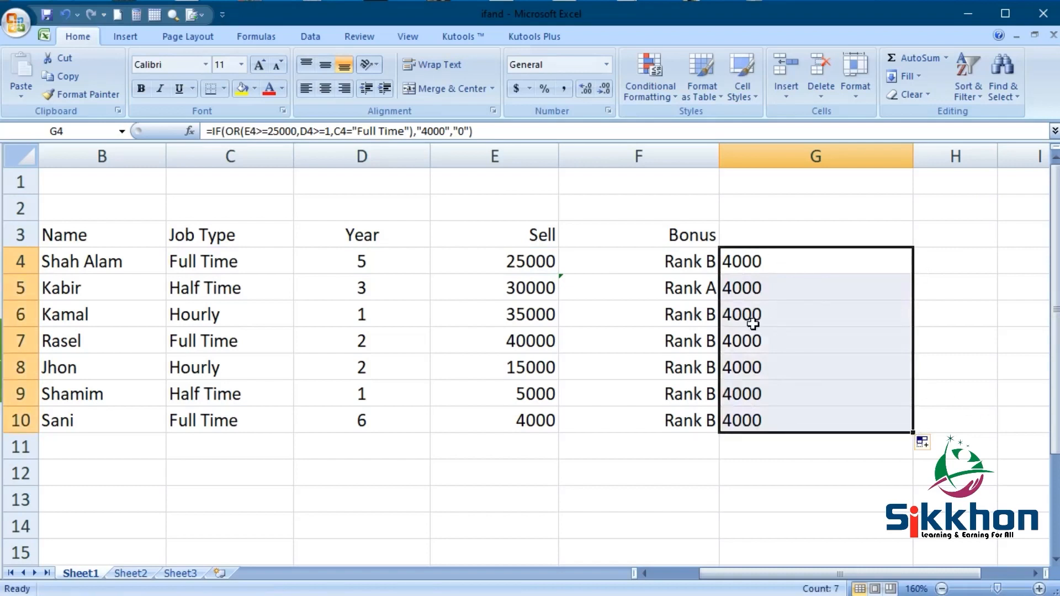
{"action": "double_click", "coordinate": [800, 256]}
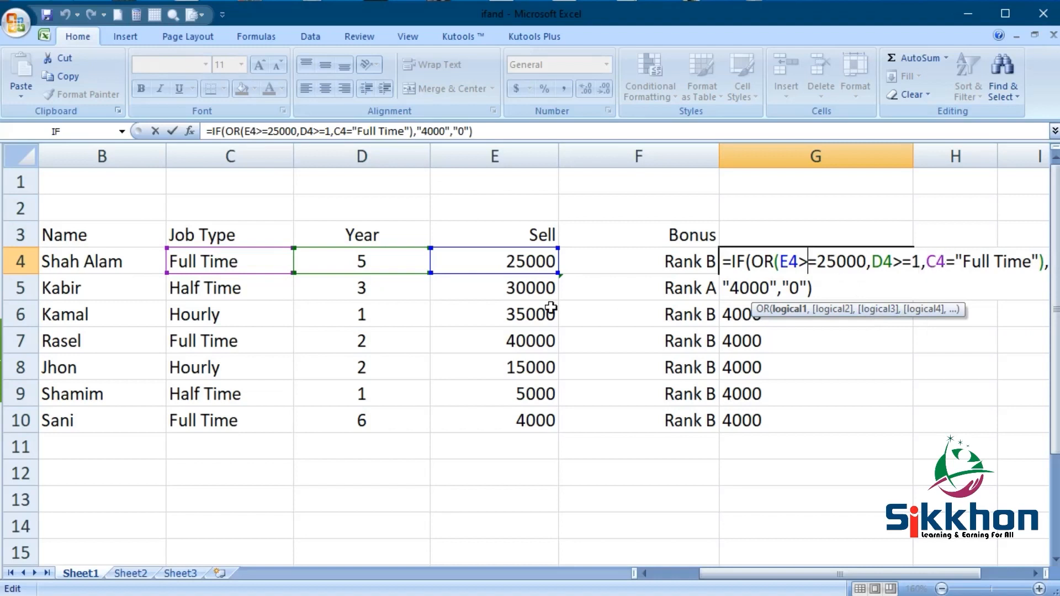
{"action": "left_click", "coordinate": [818, 237]}
{"action": "left_click", "coordinate": [841, 263]}
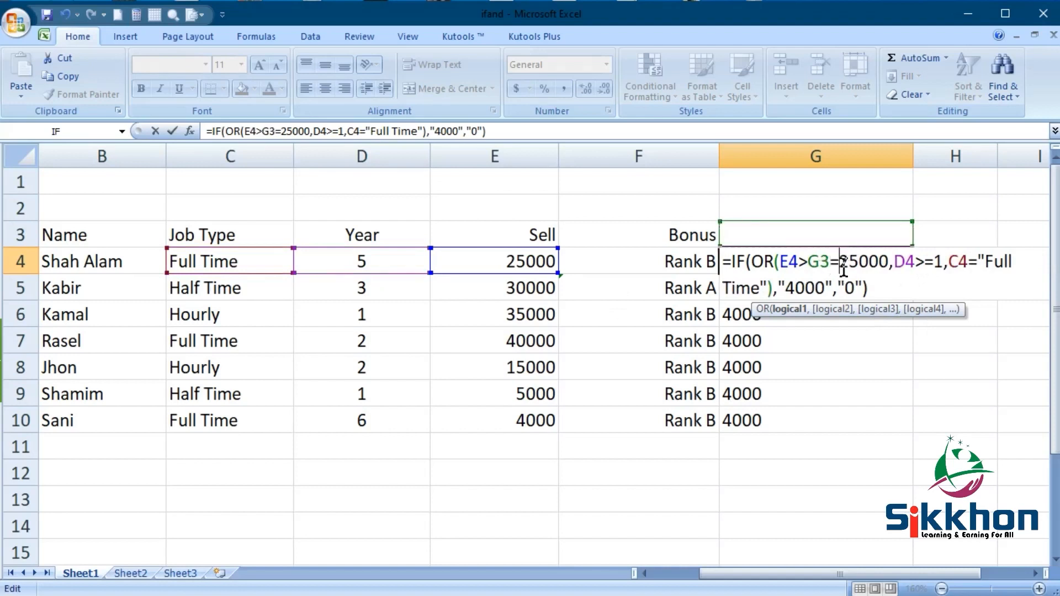
{"action": "key", "text": "Left"}
{"action": "key", "text": "BackSpace"}
{"action": "key", "text": "BackSpace"}
{"action": "key", "text": "Return"}
Step: Check the OR-based bonuses in column G against the Sell values in rows 4 through 8 and the Year in D8
{"action": "left_click", "coordinate": [761, 263]}
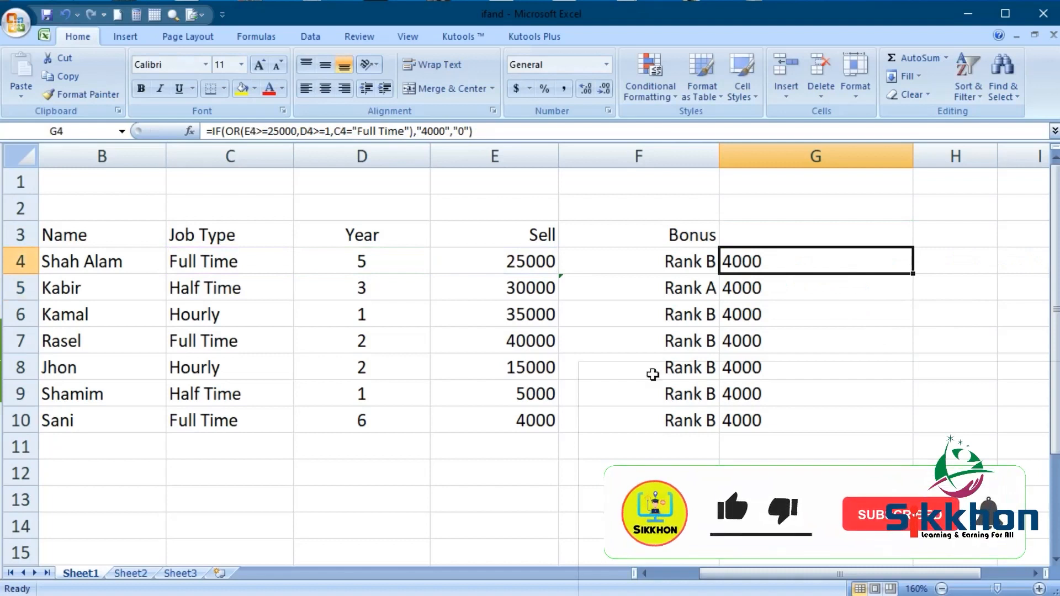
{"action": "left_click", "coordinate": [524, 266]}
{"action": "left_click", "coordinate": [537, 289]}
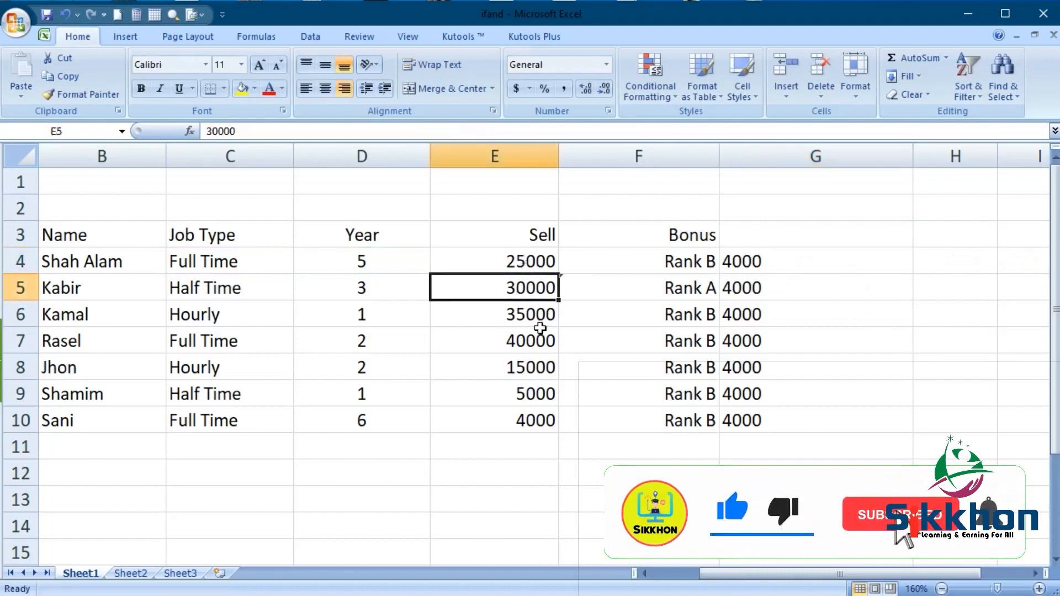
{"action": "left_click", "coordinate": [541, 331]}
{"action": "left_click", "coordinate": [539, 325]}
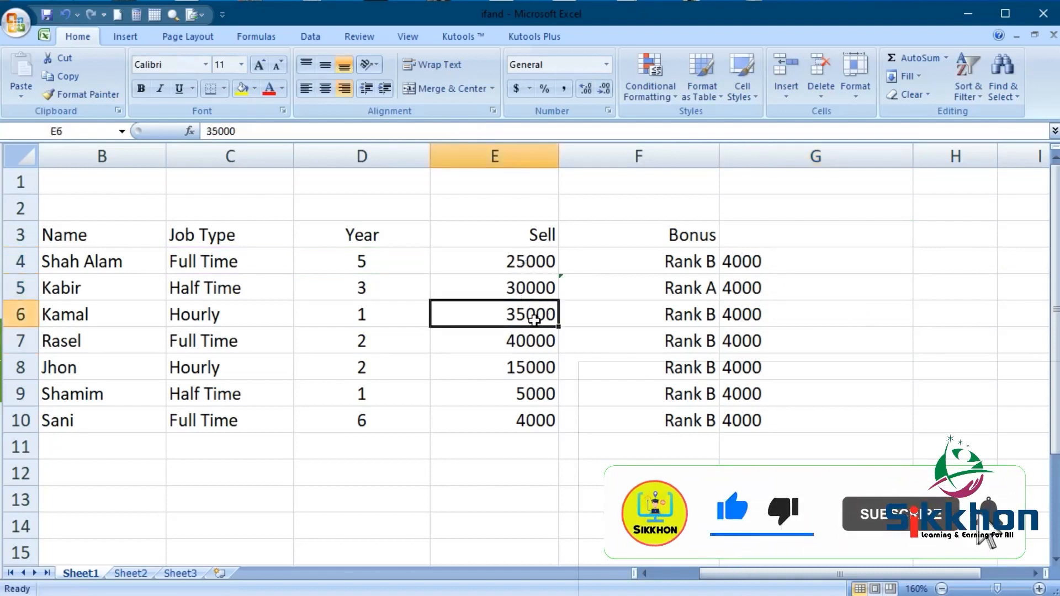
{"action": "left_click", "coordinate": [530, 369]}
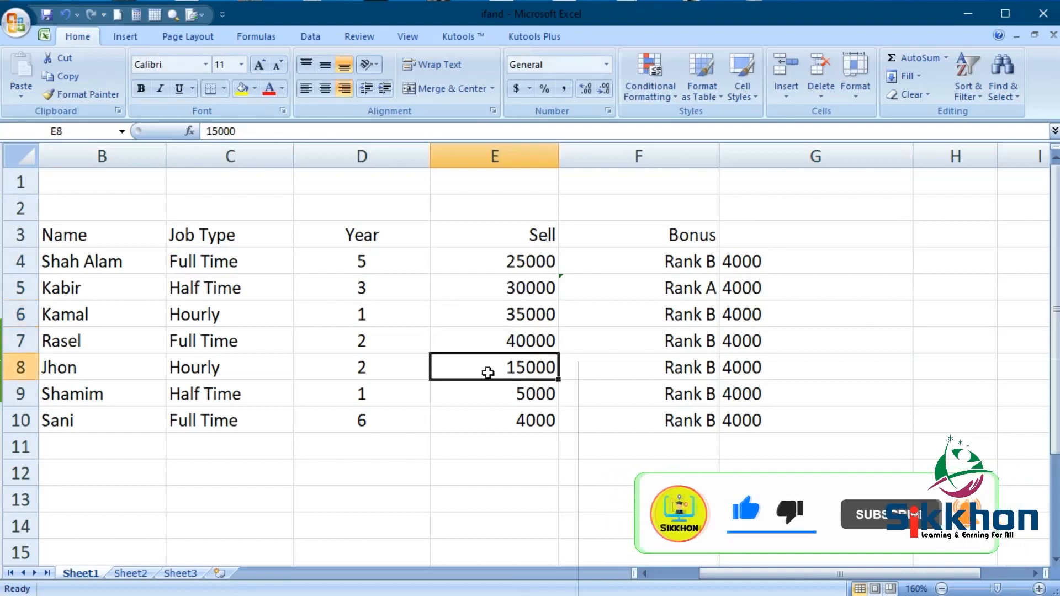
{"action": "left_click", "coordinate": [361, 371]}
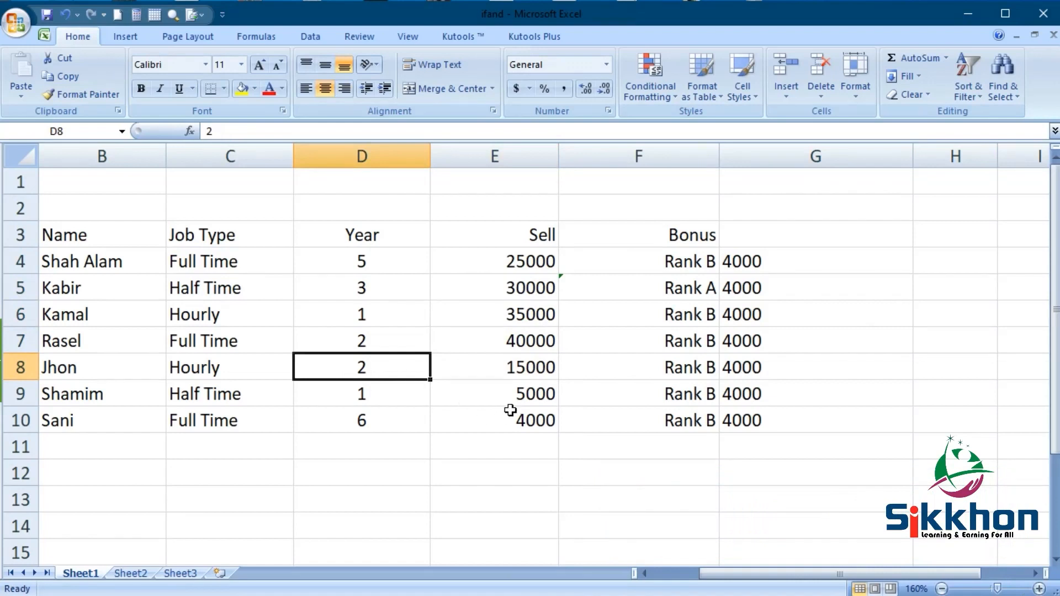
Step: Remove the D4>=1 condition from the OR test in the G4 bonus formula and fill it down through G10
{"action": "left_click", "coordinate": [534, 398]}
{"action": "left_click", "coordinate": [393, 403]}
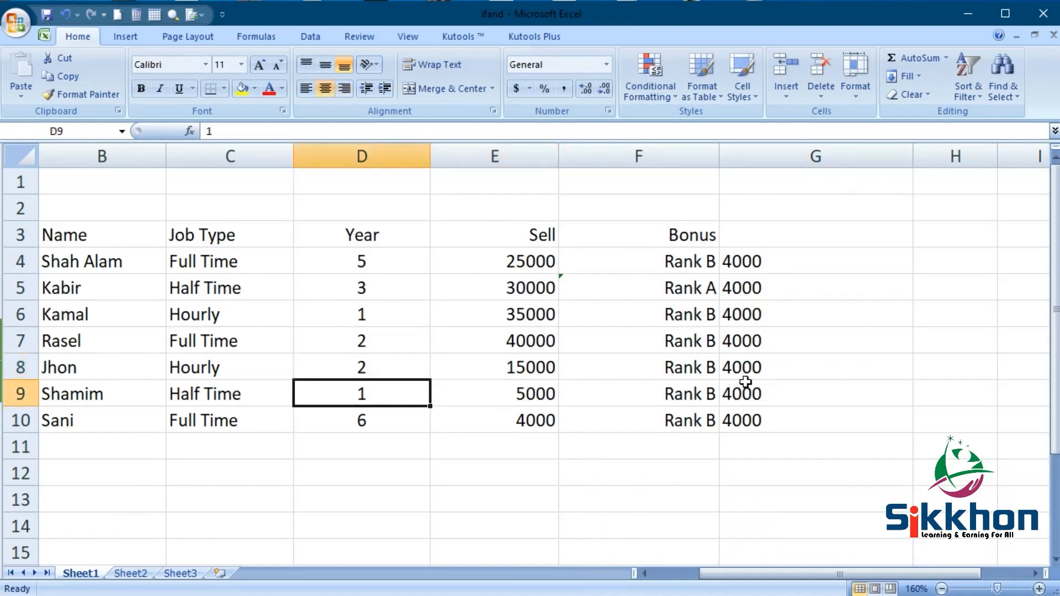
{"action": "left_click", "coordinate": [740, 268]}
{"action": "double_click", "coordinate": [740, 268]}
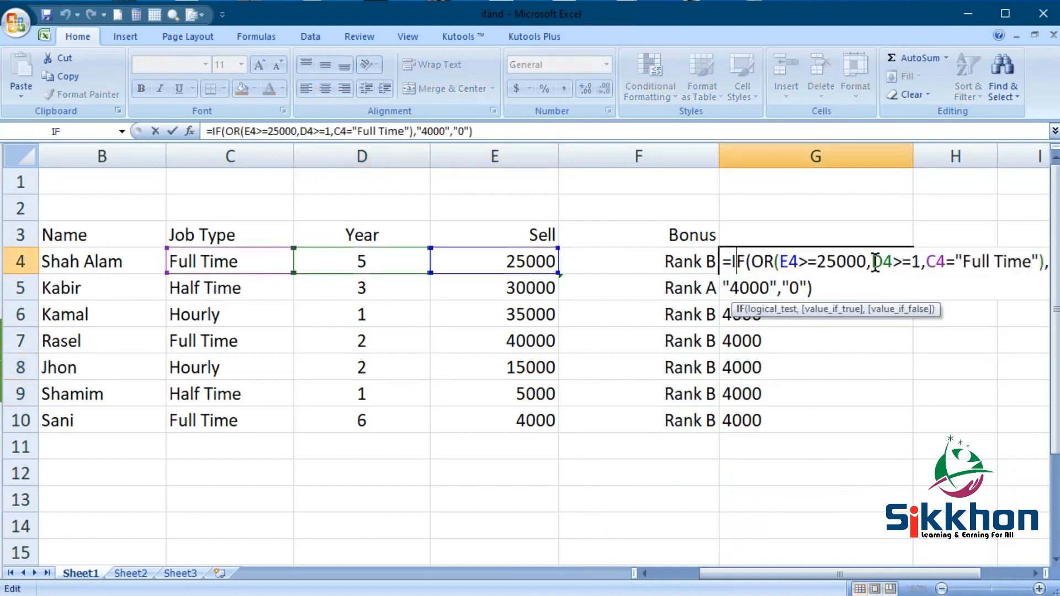
{"action": "left_click_drag", "start_coordinate": [873, 261], "coordinate": [928, 261]}
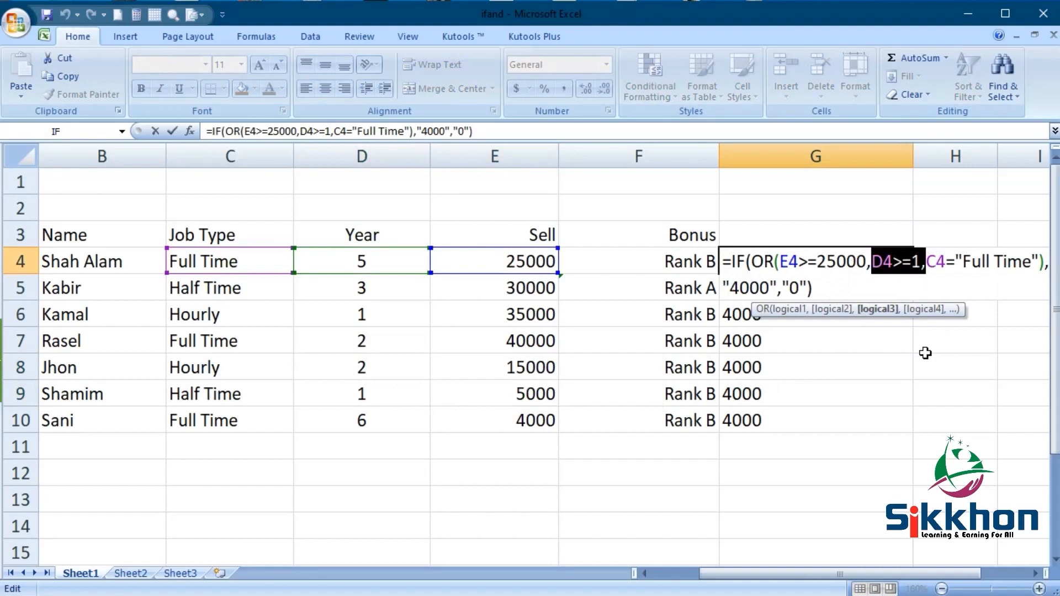
{"action": "key", "text": "Delete"}
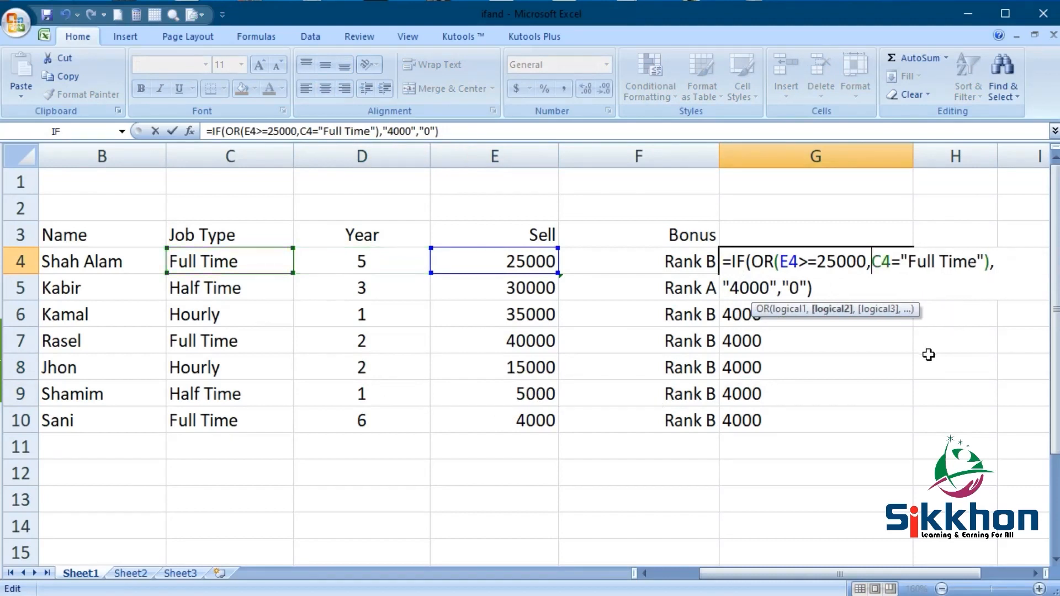
{"action": "key", "text": "Return"}
{"action": "left_click", "coordinate": [844, 256]}
{"action": "left_click_drag", "start_coordinate": [914, 273], "coordinate": [884, 426]}
Step: Check the recalculated bonus in G9 and open the G4 bonus formula for editing
{"action": "left_click", "coordinate": [779, 394]}
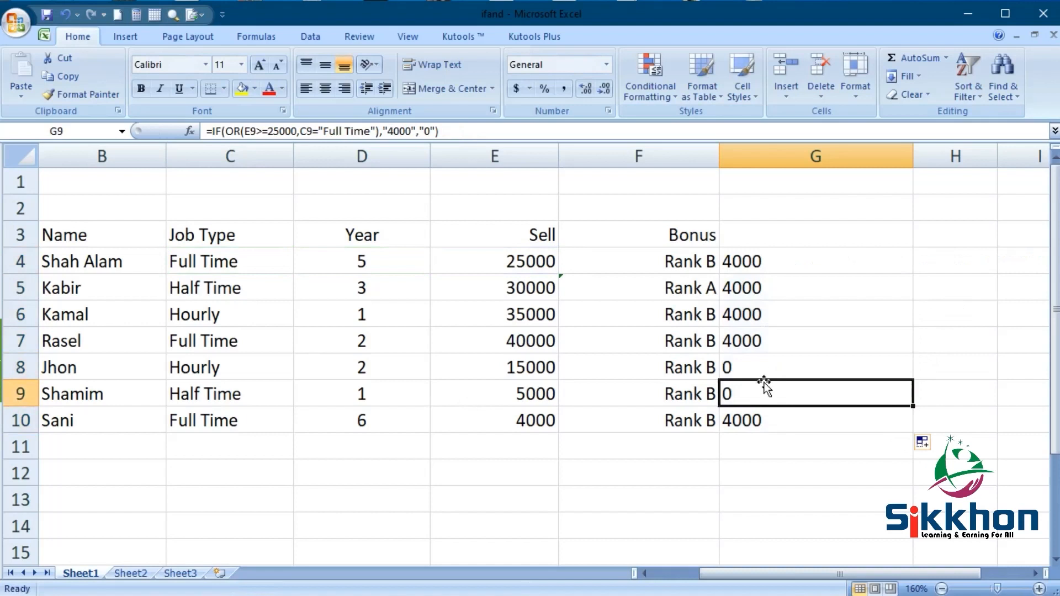
{"action": "double_click", "coordinate": [816, 261]}
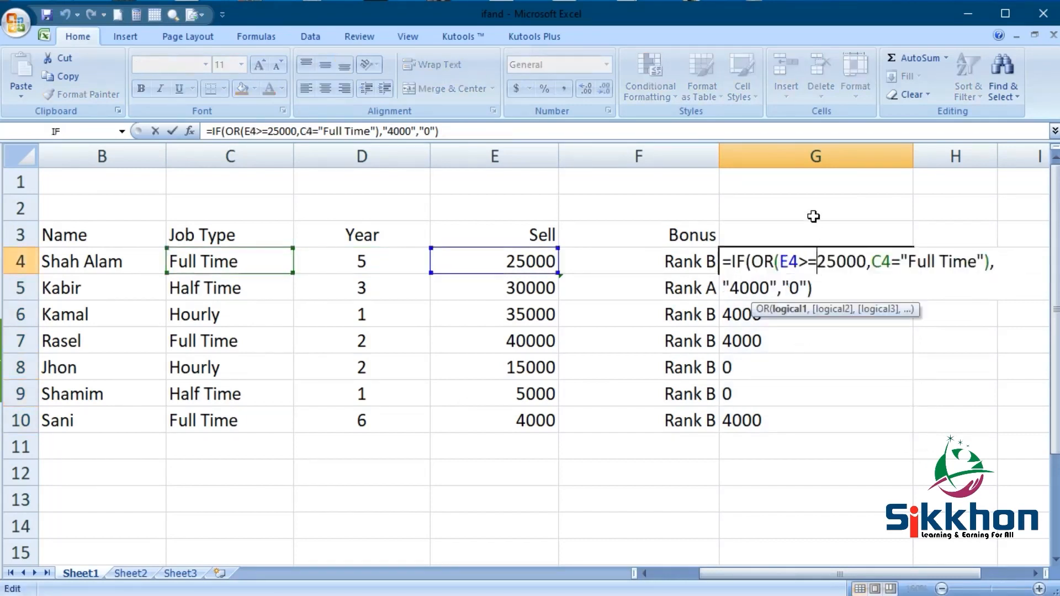